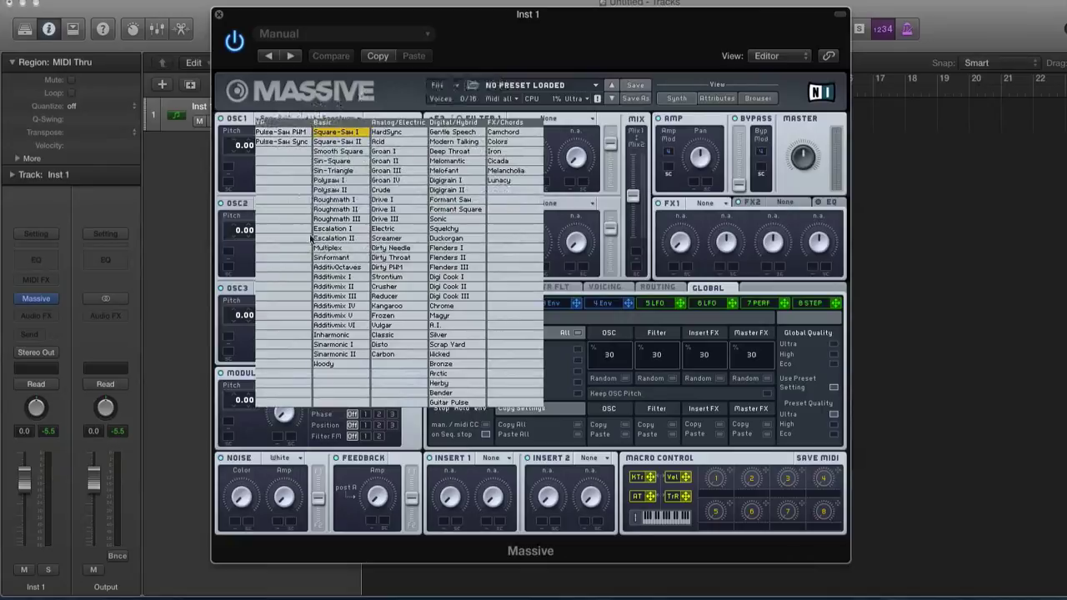
- Set OSC1 to the Sinformant wavetable at pitch -12.00 and OSC2 to Sin-Square at pitch -24.00
click(334, 260)
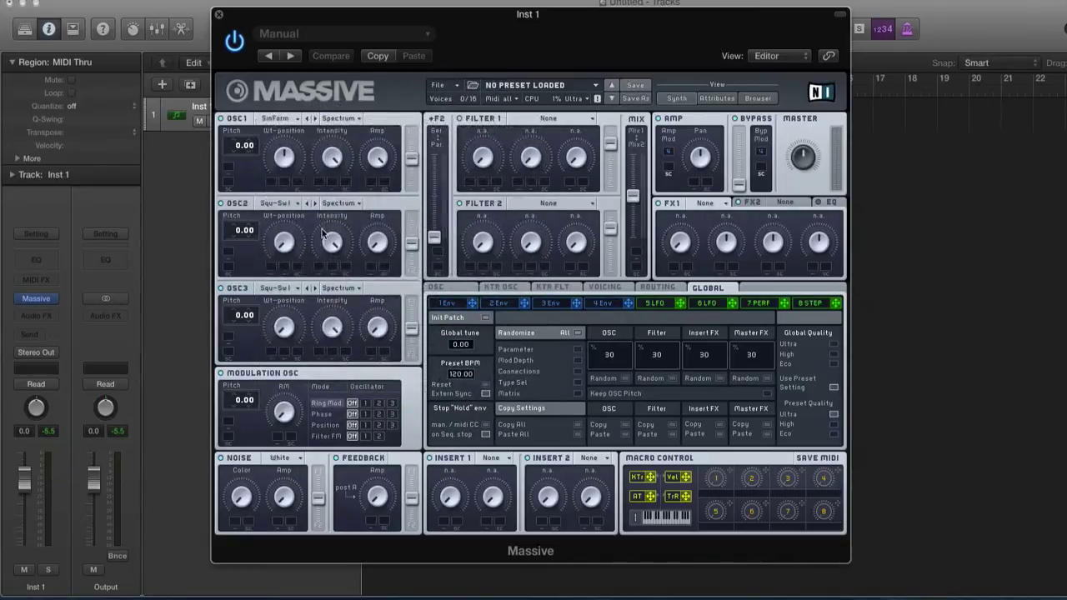
click(278, 204)
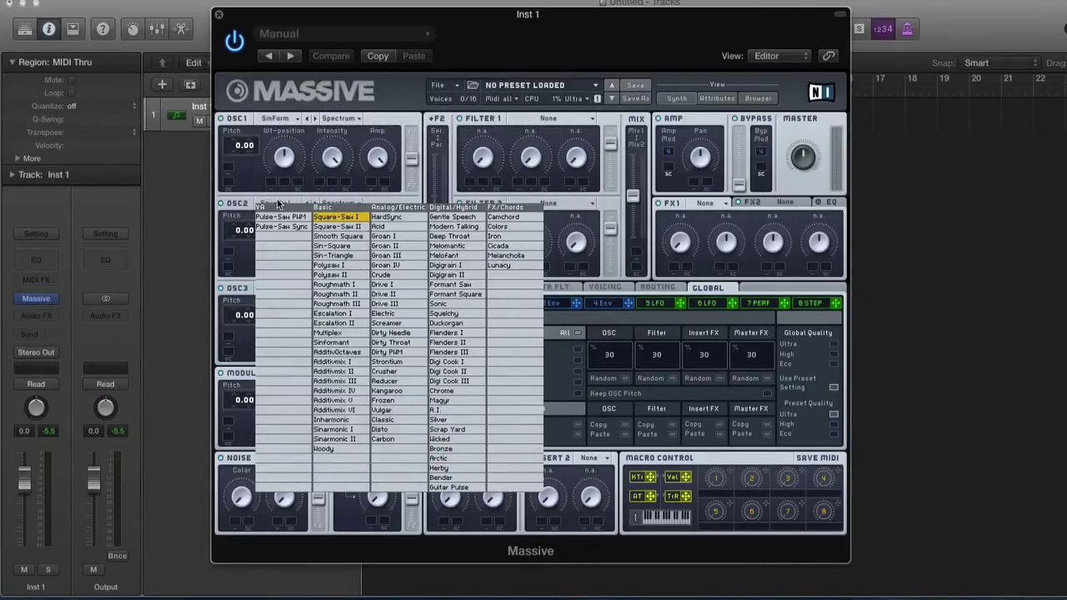
click(333, 245)
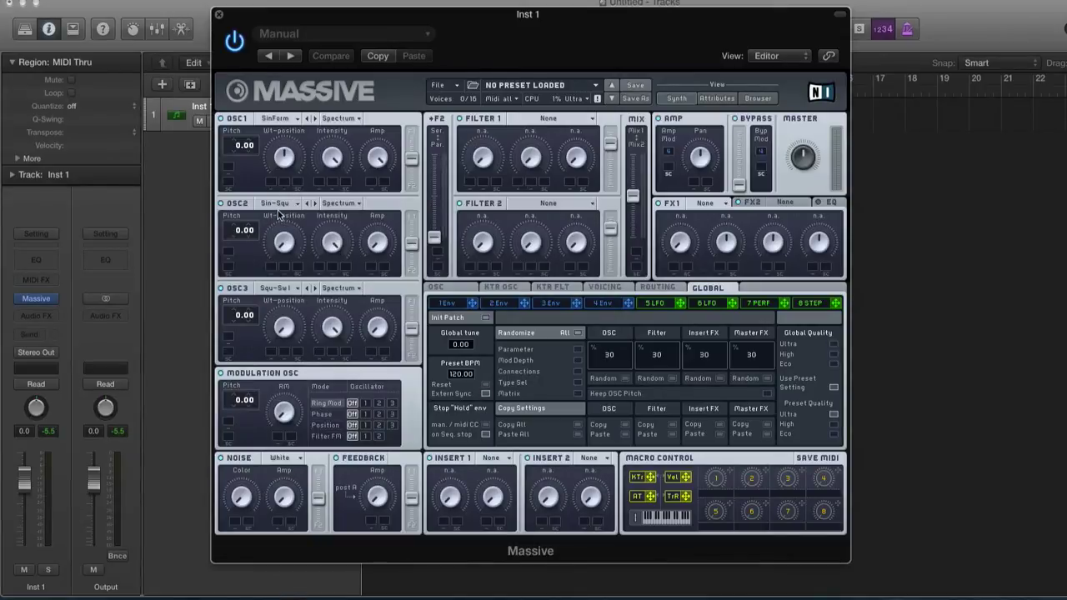
drag(239, 143, 238, 150)
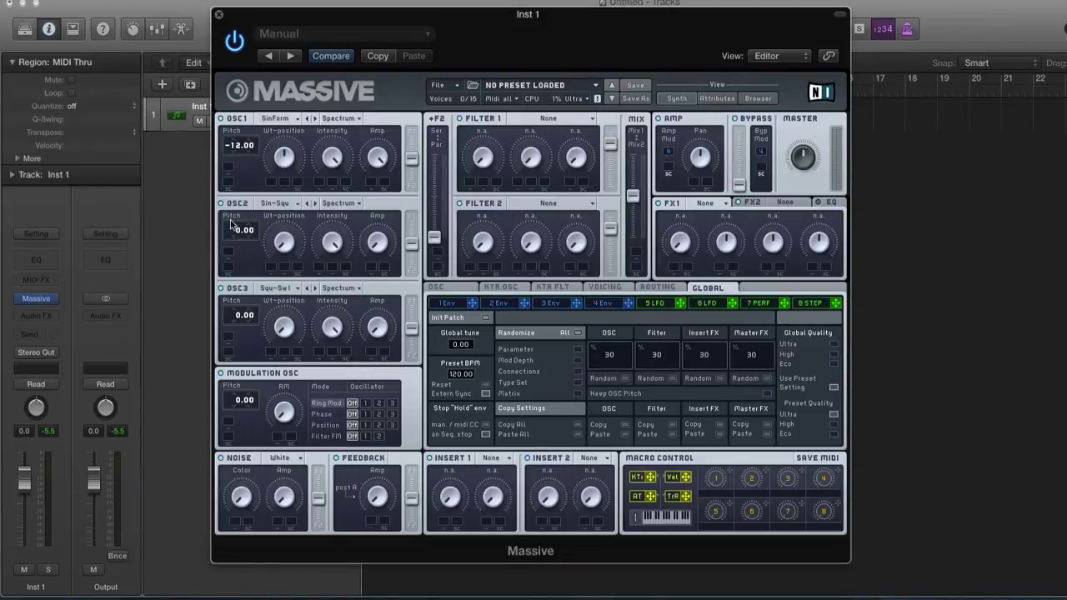
drag(240, 234, 233, 266)
- Set the modulation oscillator to Position mode on oscillator 1, with pitch 25.00 and an adjusted Position amount, comparing the sound with it bypassed
click(326, 425)
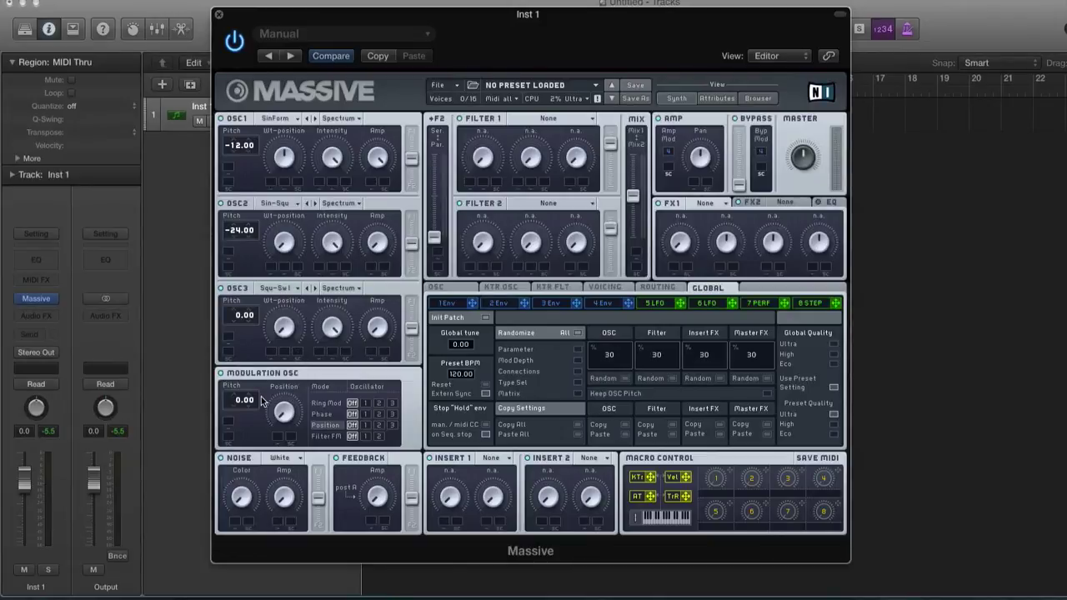
click(365, 425)
drag(242, 400, 244, 327)
drag(258, 405, 234, 436)
scroll(242, 404, up, 4)
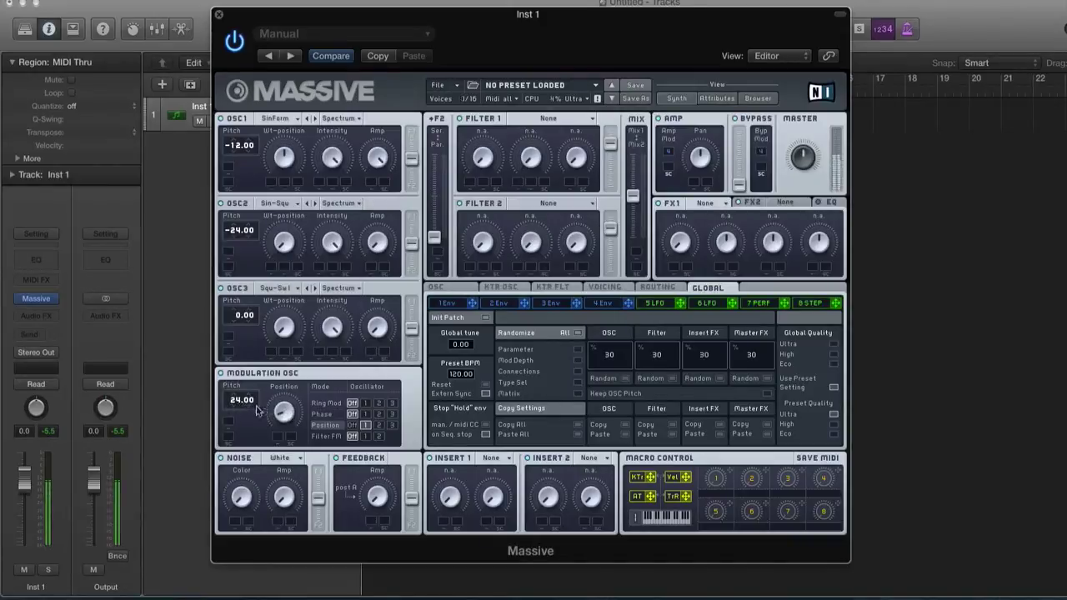
drag(241, 405, 239, 404)
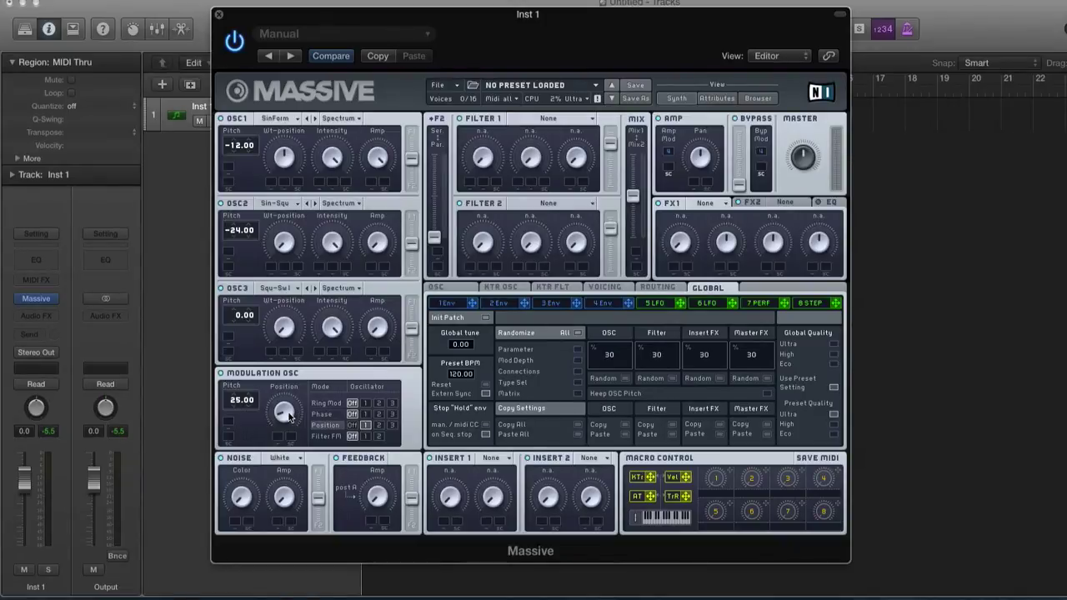
drag(289, 414, 315, 415)
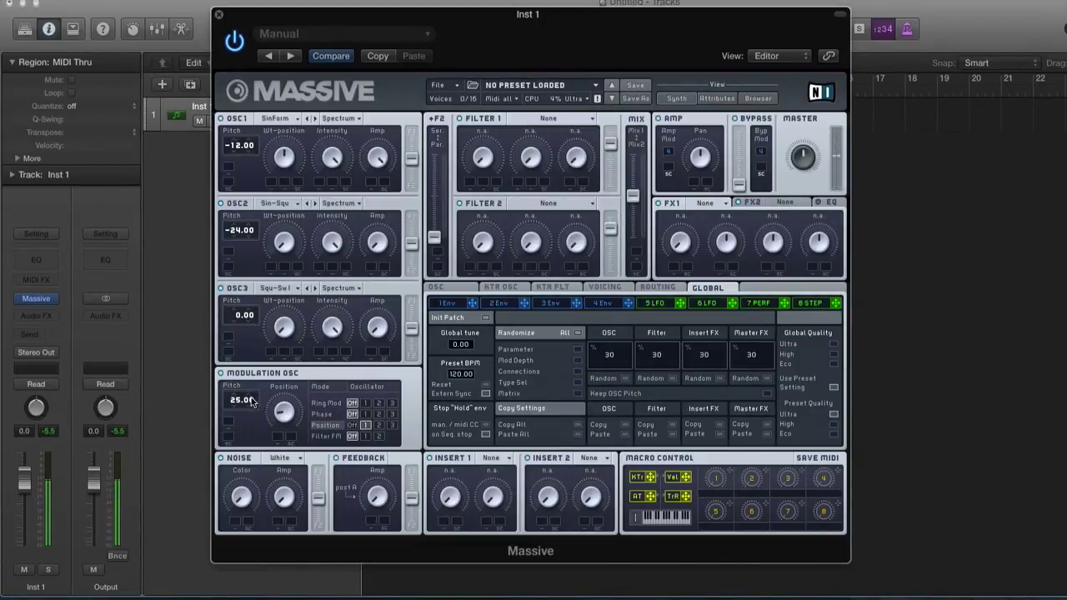
click(221, 373)
click(221, 374)
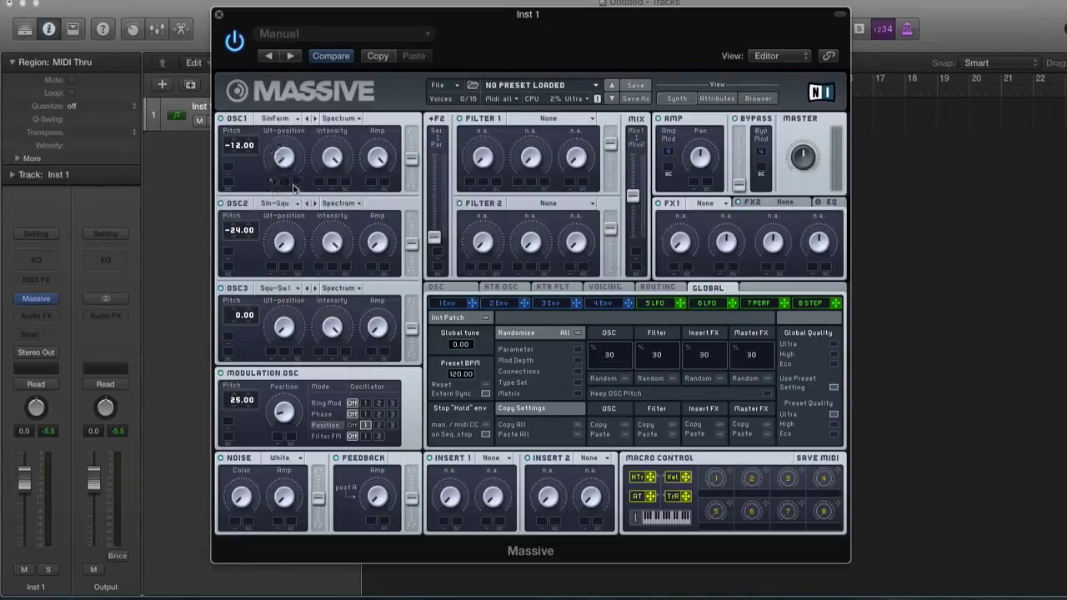
- Modulate OSC1's Wt-position with LFO 5 and sync that LFO at a 1/2 ratio
drag(293, 189, 272, 142)
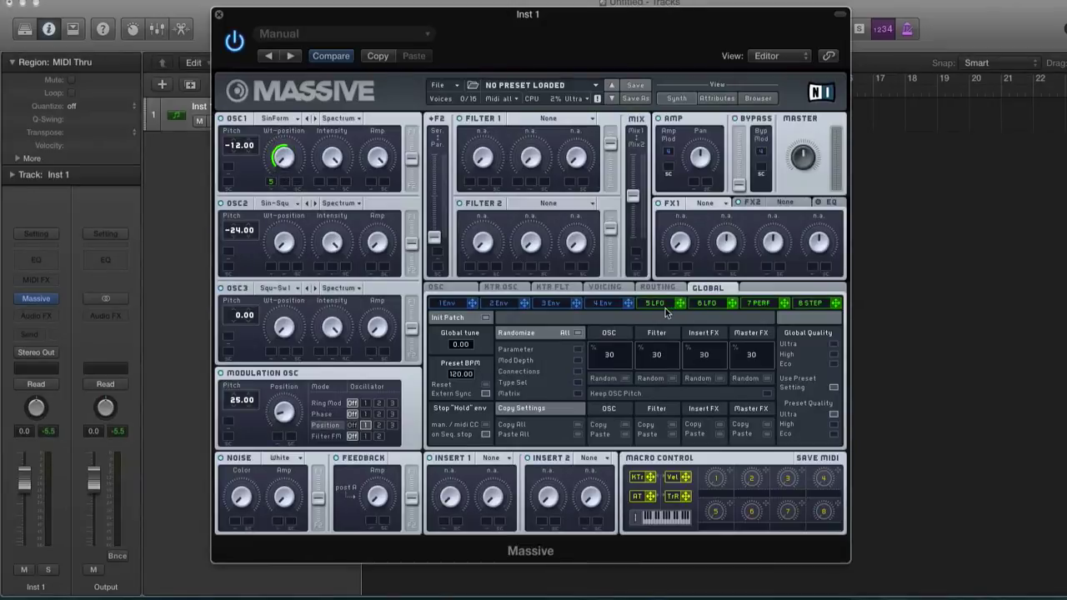
click(655, 305)
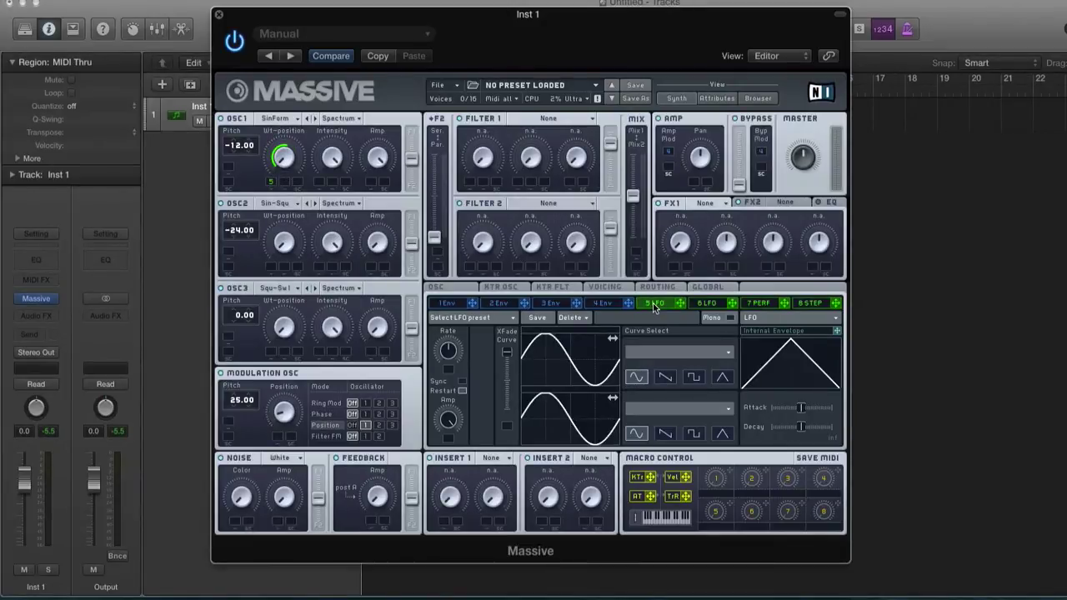
click(462, 382)
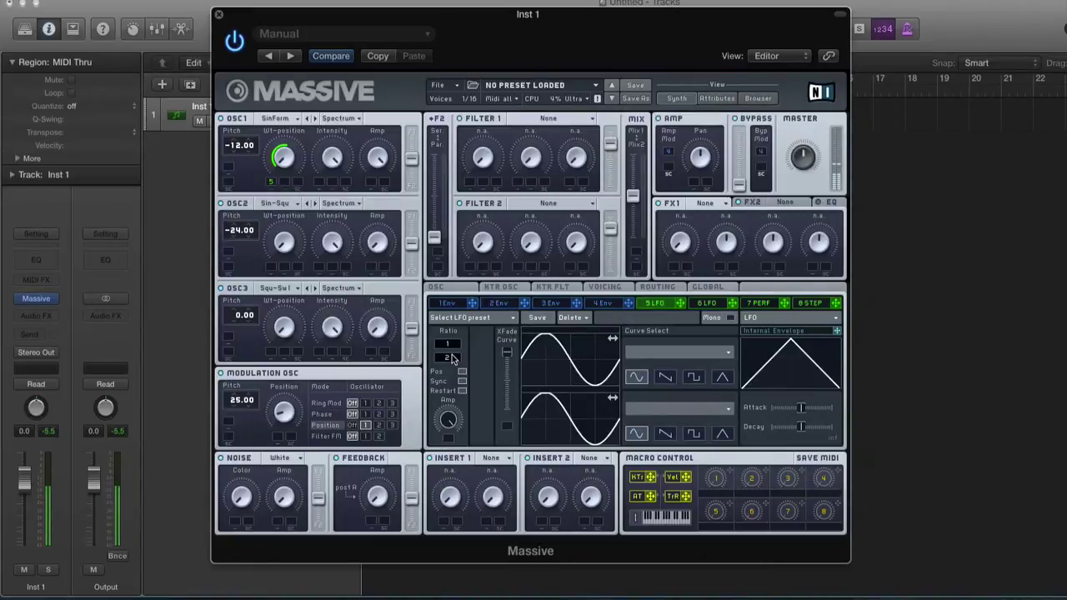
right_click(272, 183)
right_click(272, 183)
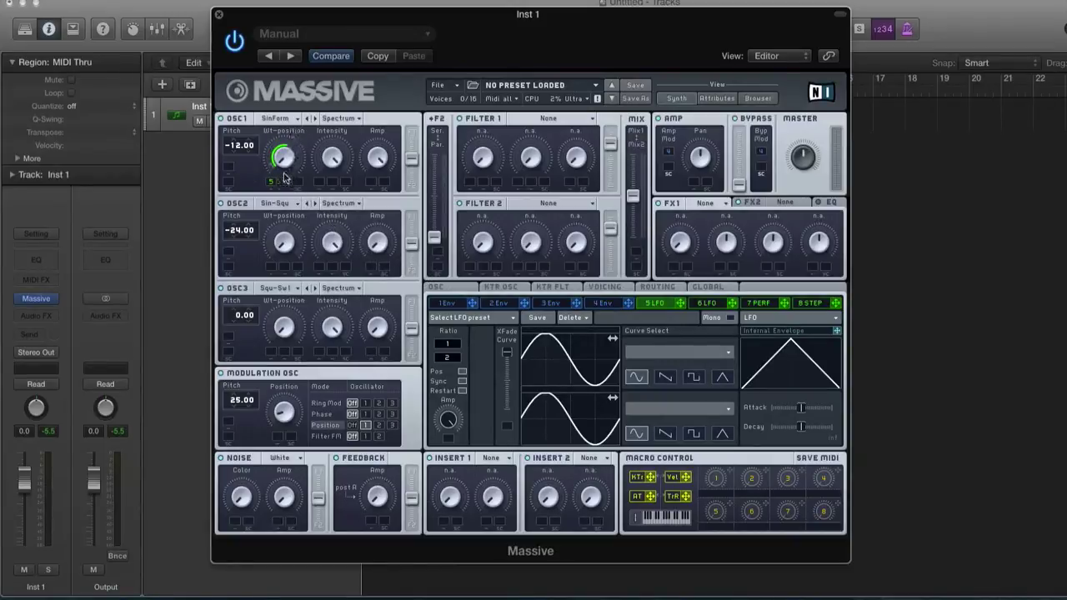
- Lengthen the attack of Env 1, which modulates OSC1's Wt-position, and raise its decay level to maximum
click(449, 303)
drag(510, 424, 503, 375)
scroll(504, 416, up, 5)
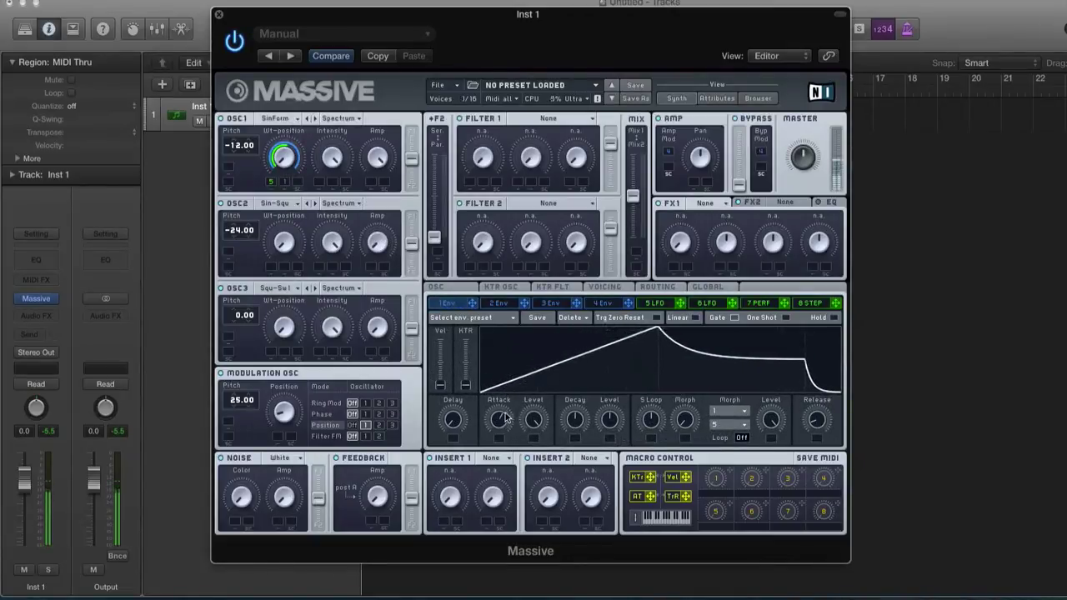
scroll(504, 417, down, 3)
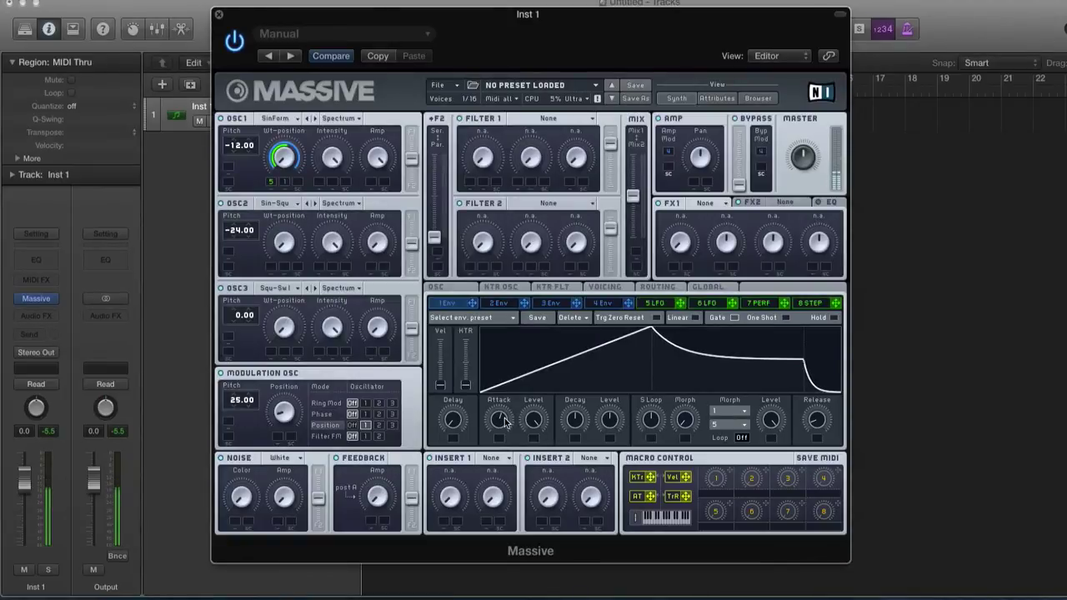
drag(505, 421, 504, 402)
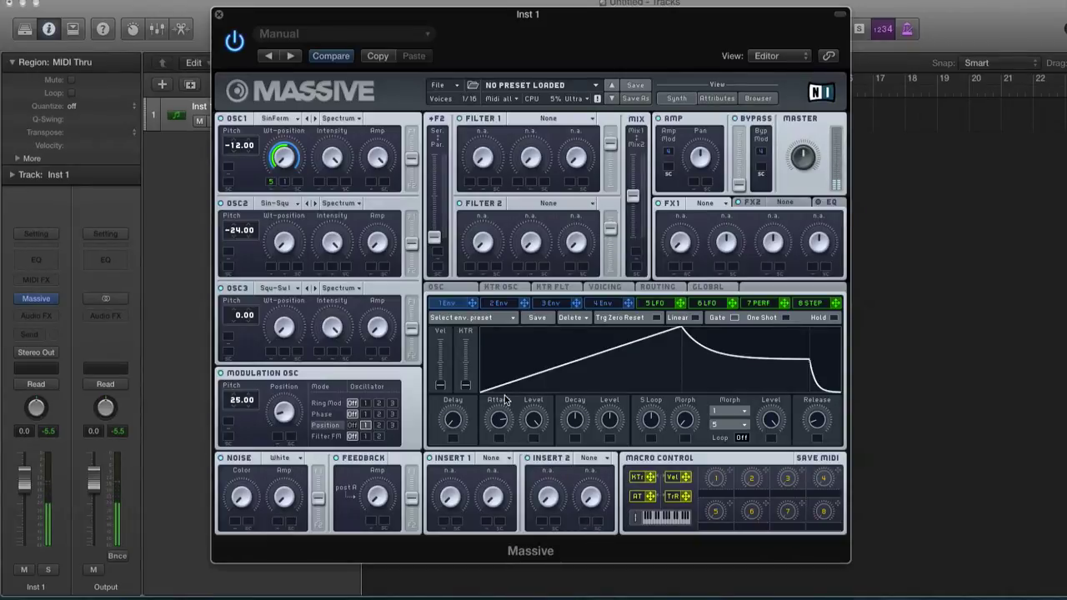
drag(609, 423, 615, 361)
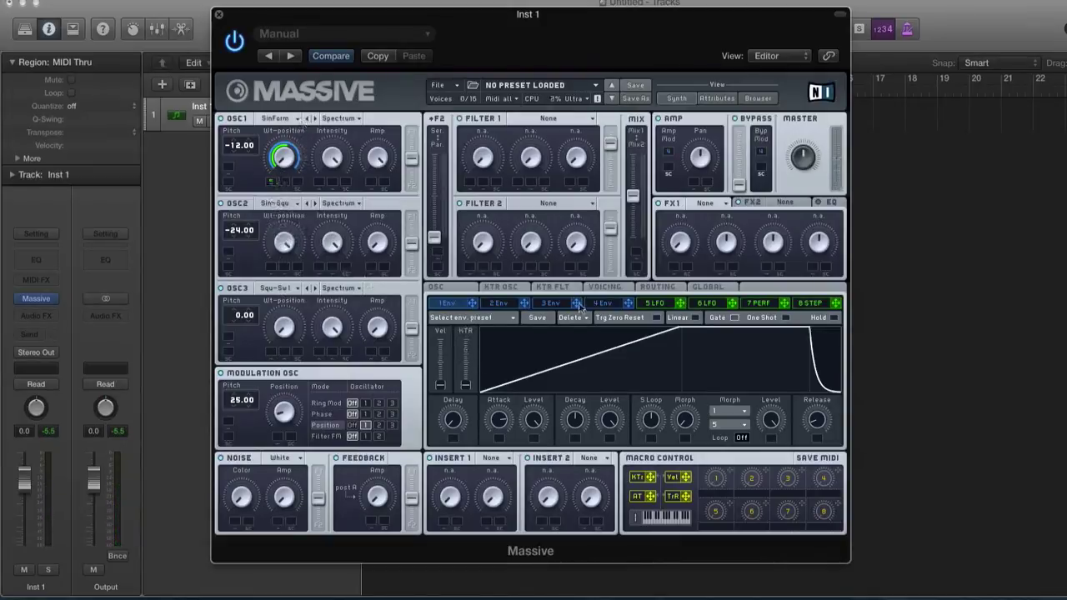
- Modulate OSC2's Wt-position with LFO 5 over a wide range
mouse_move(278, 280)
mouse_down()
mouse_move(270, 267)
mouse_move(267, 328)
mouse_up()
drag(291, 263, 273, 243)
- Route Insert 1 ahead of Filter 1, then load Bitcrusher into Insert 1 and Hardclipper into Insert 2
click(658, 287)
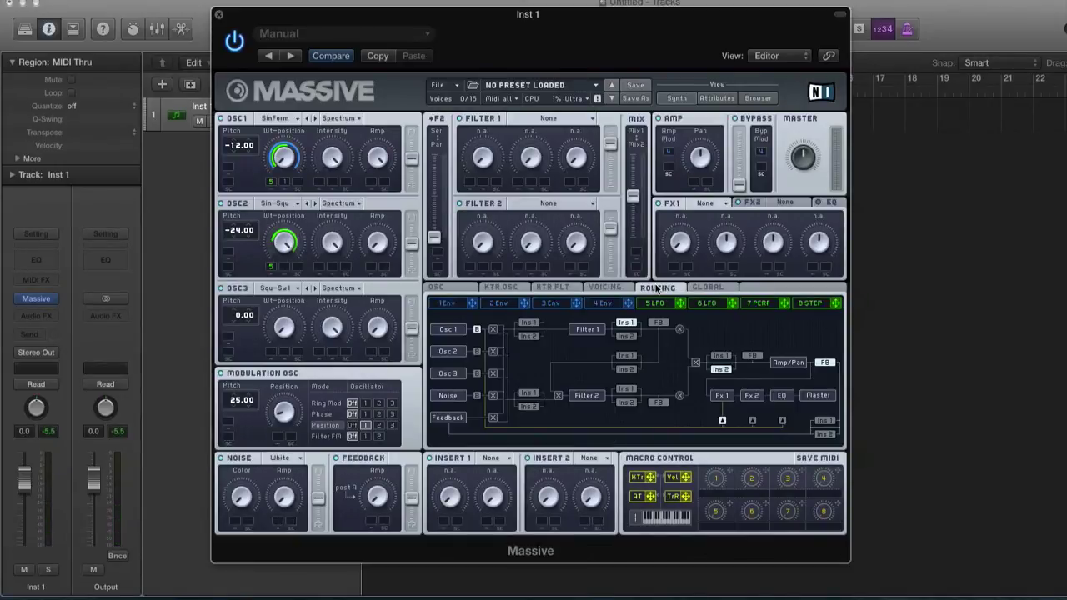
click(533, 323)
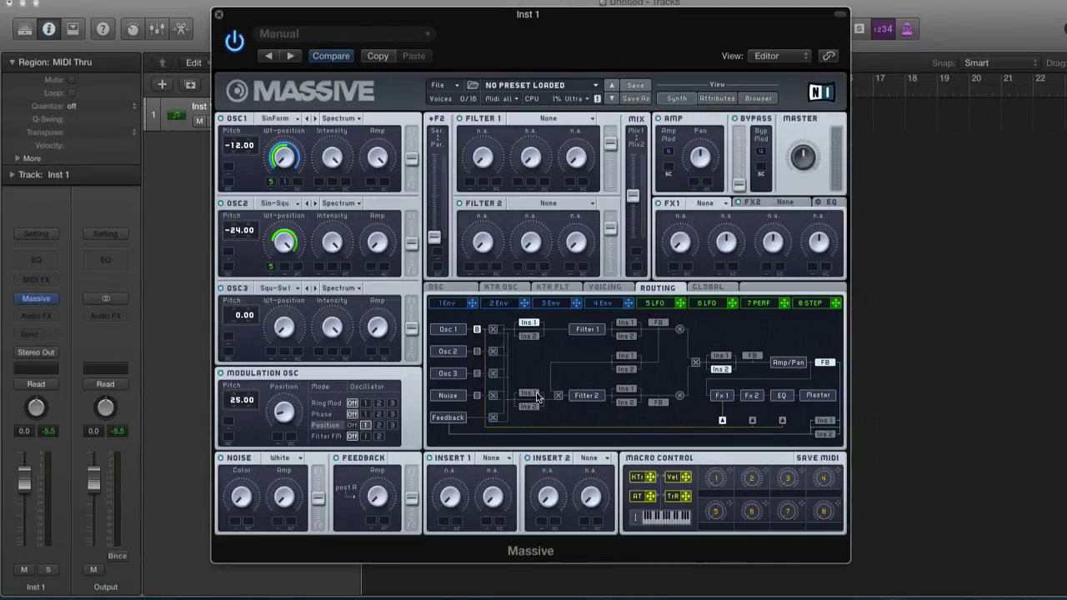
click(494, 458)
click(516, 483)
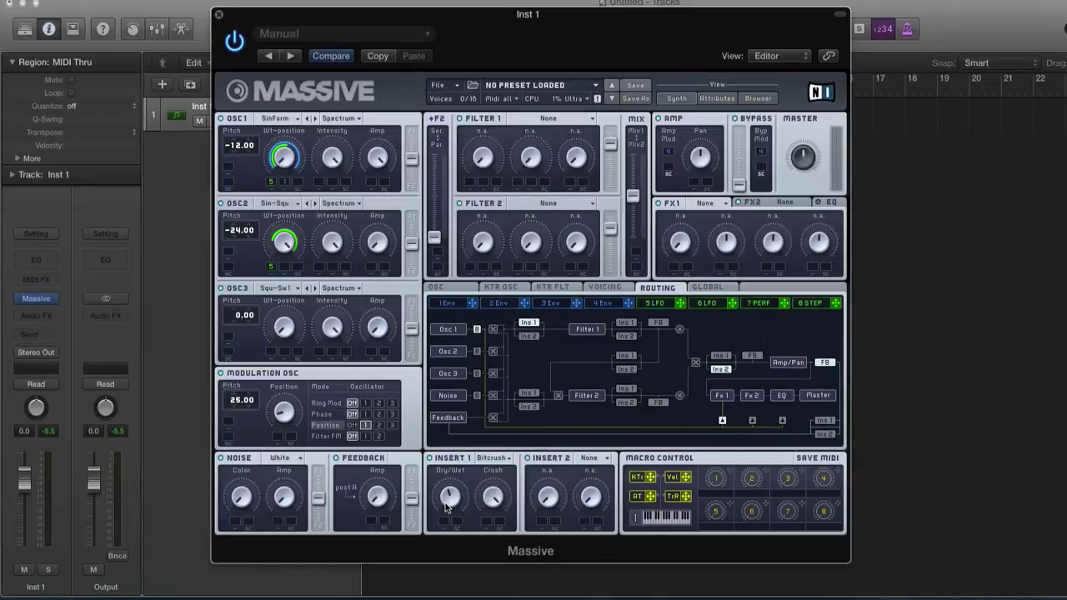
click(589, 458)
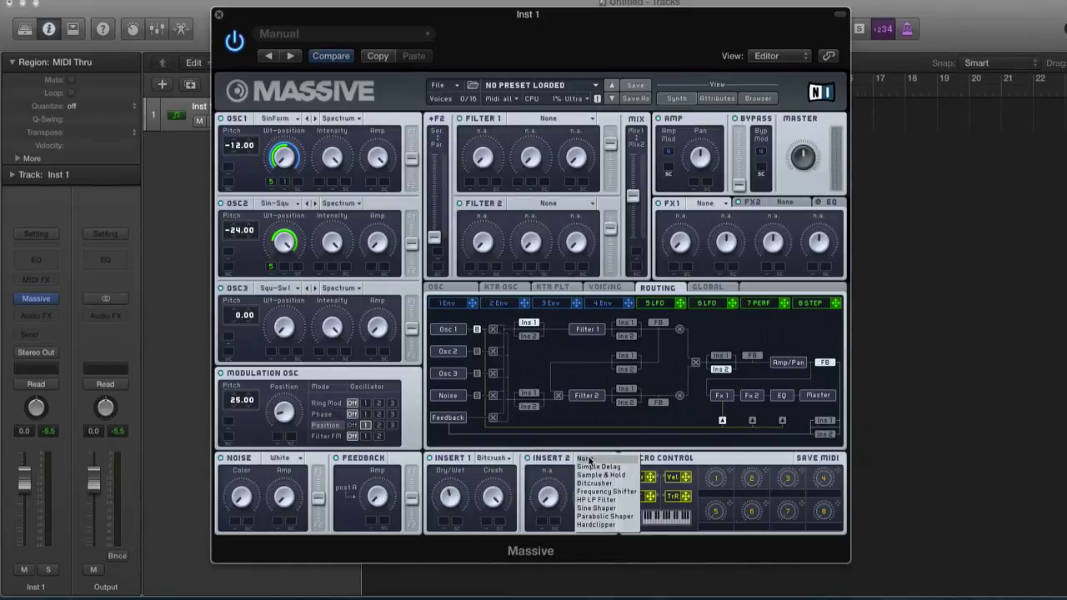
click(596, 526)
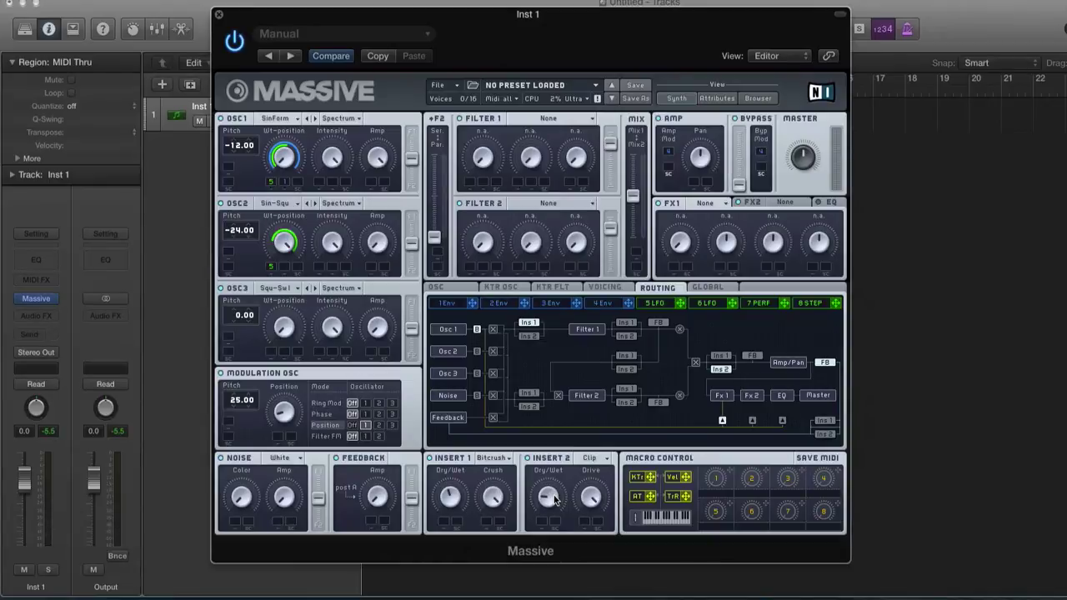
- Set Filter 1 to Lowpass 4 and assign LFO 5 to its cutoff
click(547, 119)
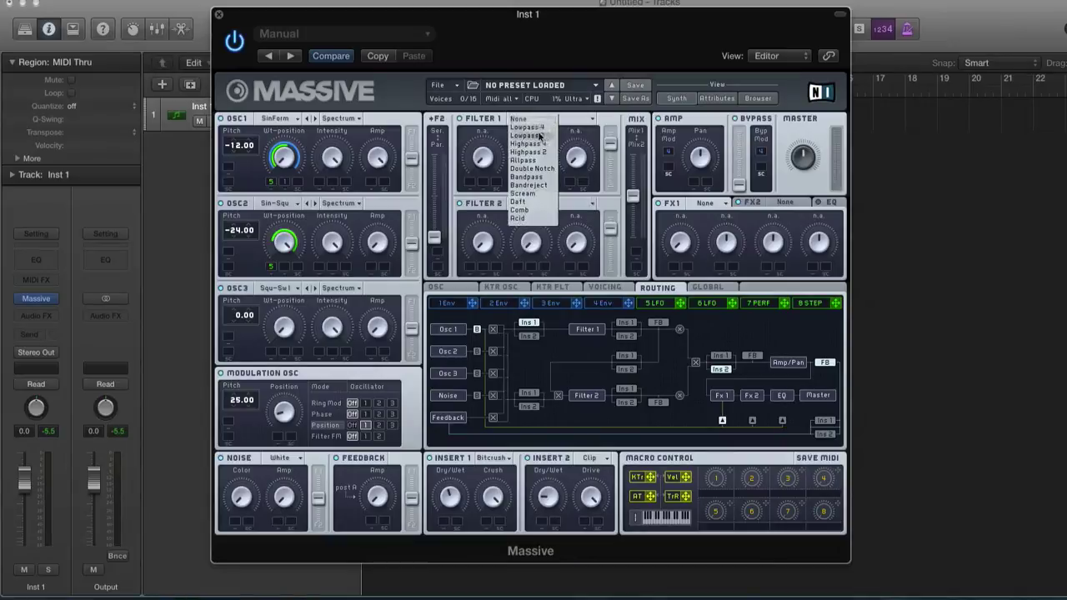
click(535, 127)
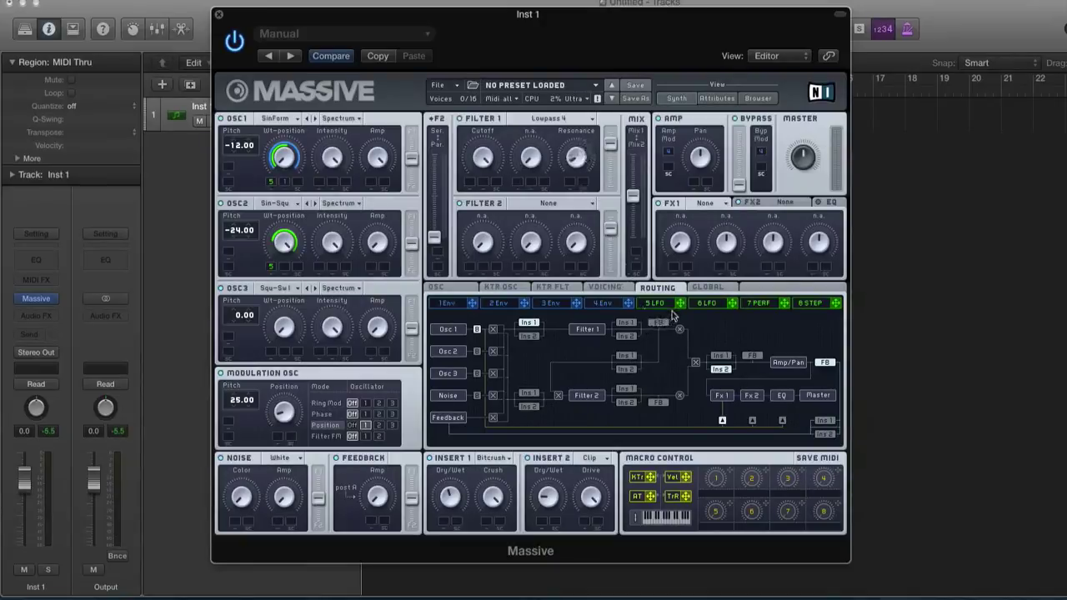
drag(681, 303, 470, 189)
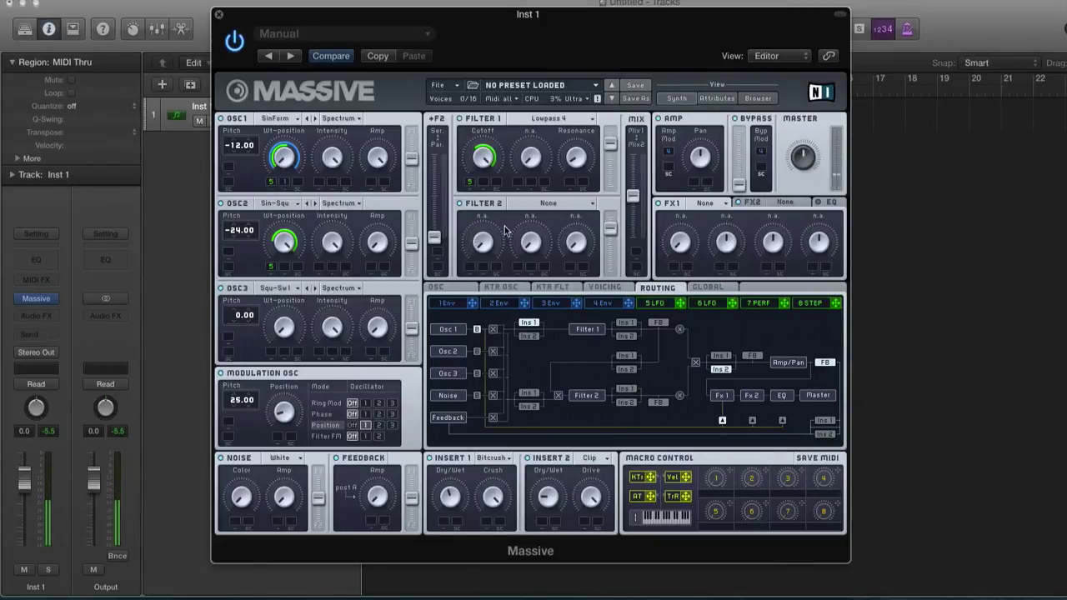
- Raise the output levels of Filter 1 and Filter 2 to maximum and set the filter mix around the middle
drag(611, 144, 612, 110)
drag(610, 230, 642, 171)
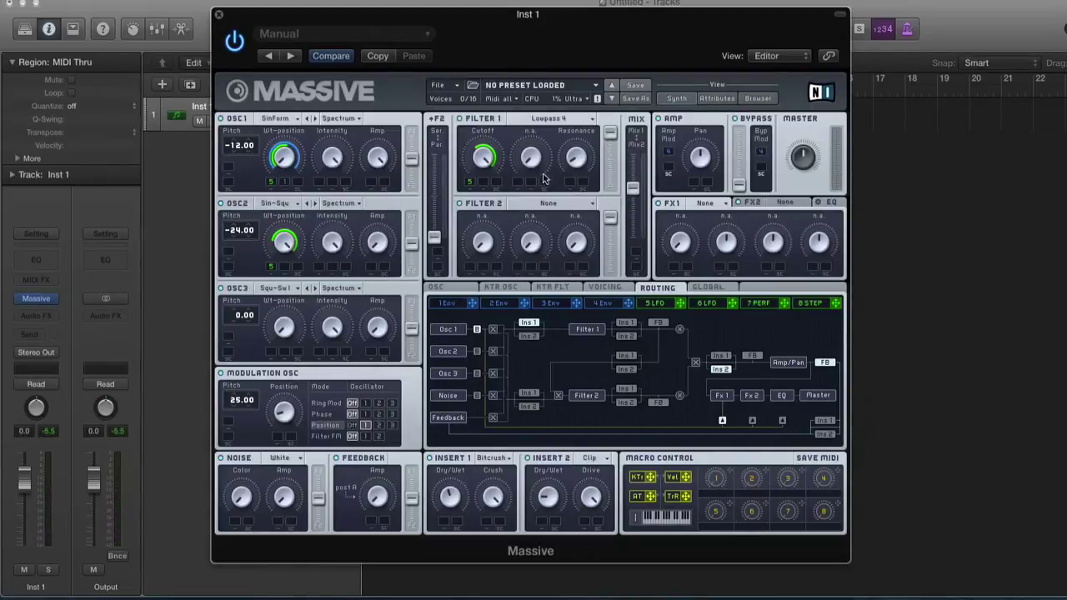
drag(635, 197, 637, 115)
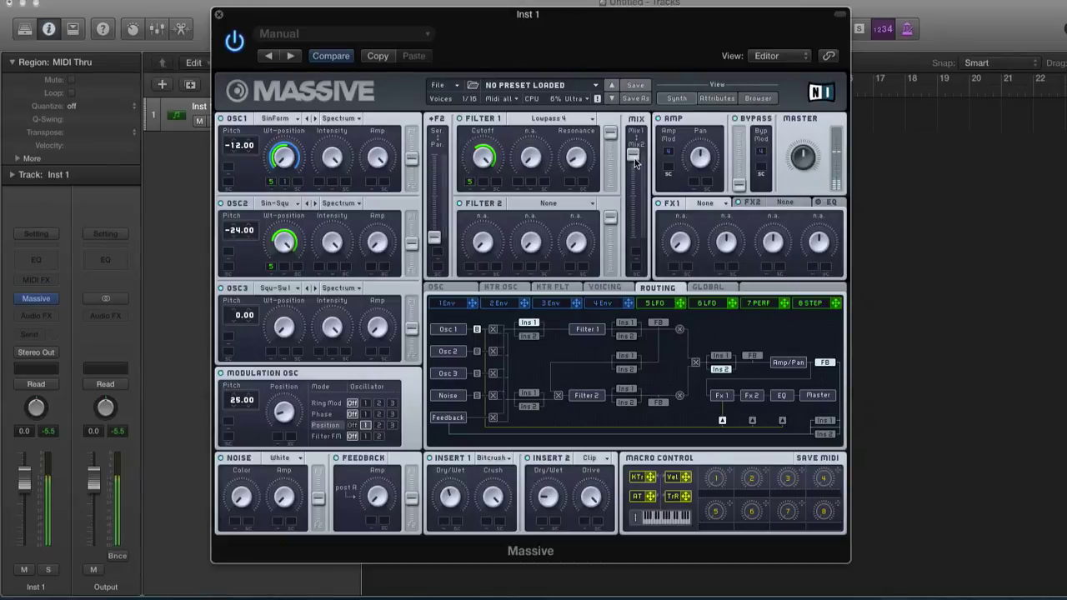
drag(635, 157, 632, 210)
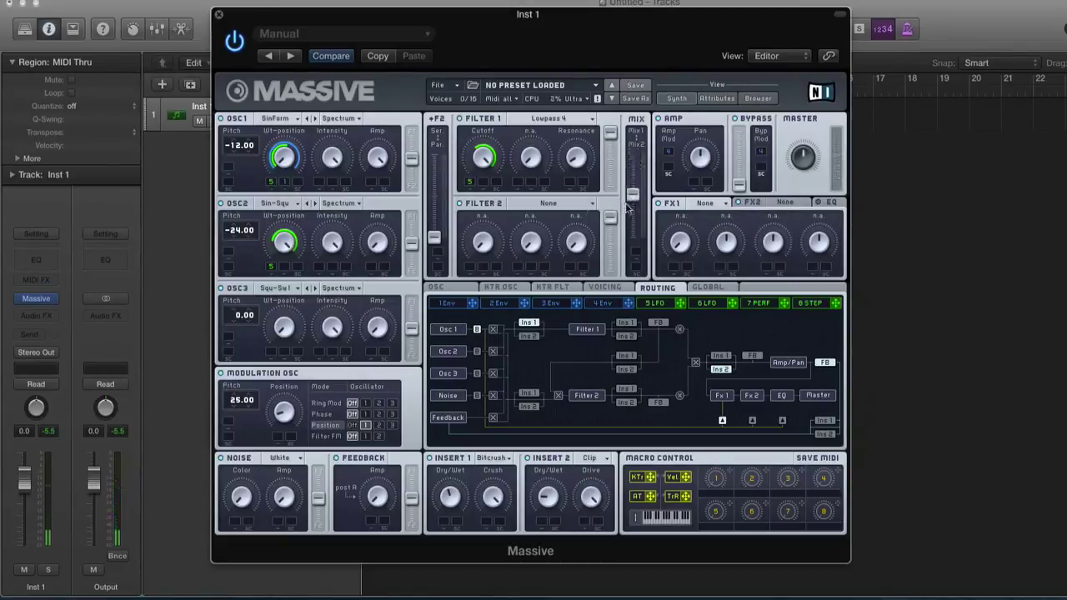
- Set Filter 2 to Daft with mid cutoff and raised resonance, and shift the filter mix toward Mix1
click(548, 203)
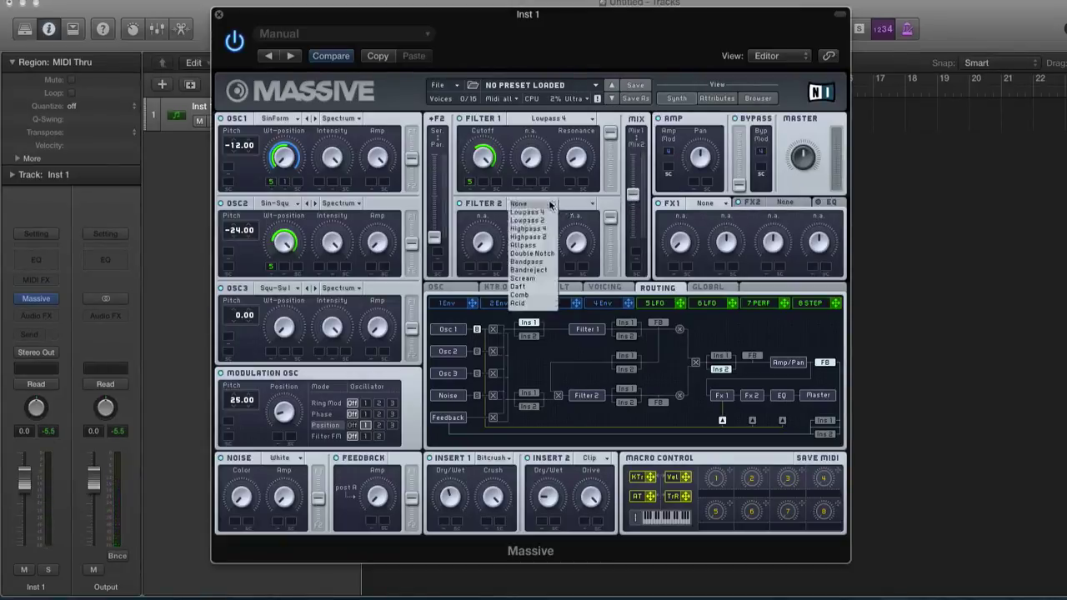
click(531, 285)
drag(489, 245, 488, 218)
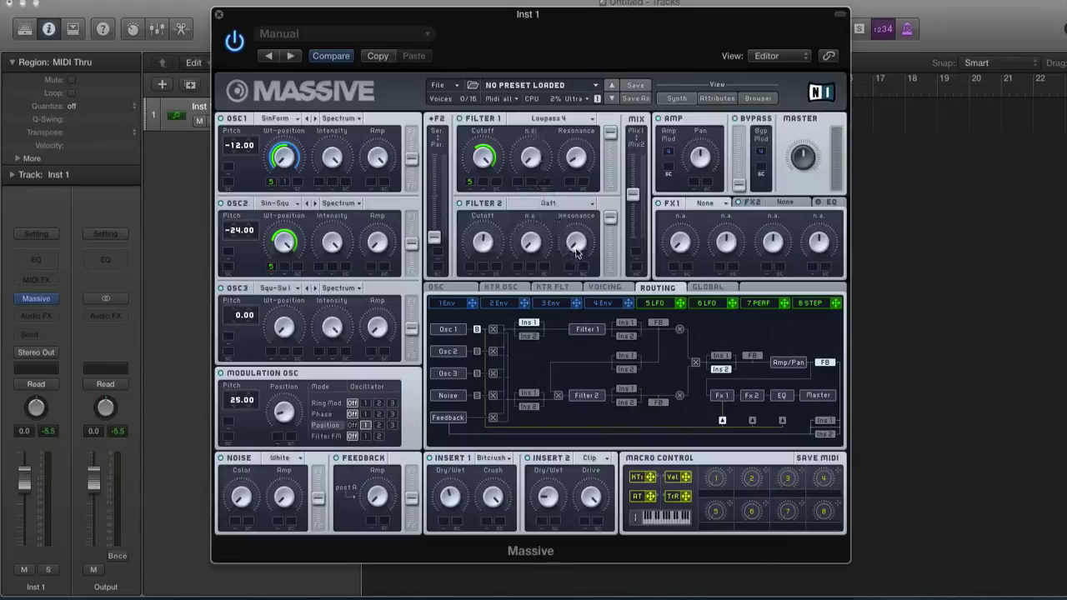
drag(577, 241, 583, 184)
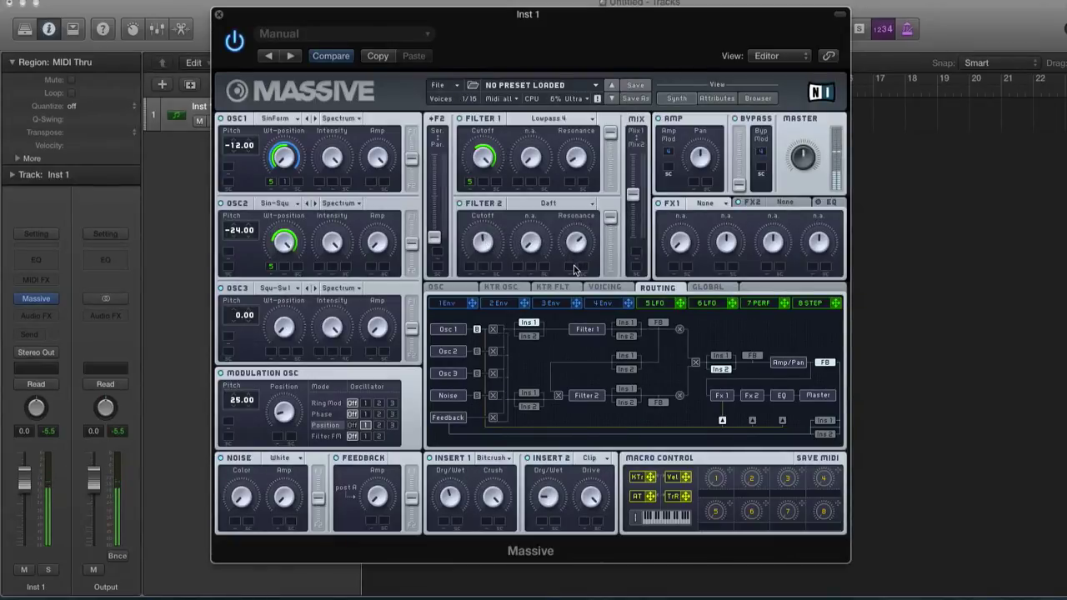
drag(633, 193, 633, 160)
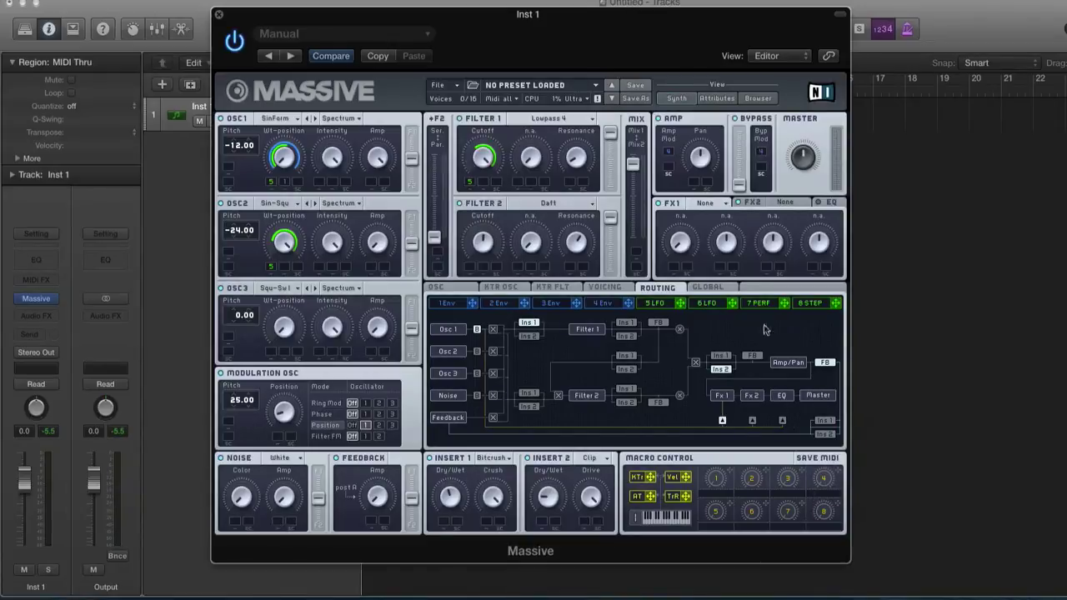
- Load Tele Tube into FX1 and set its Dry/Wet slightly below the middle
click(710, 204)
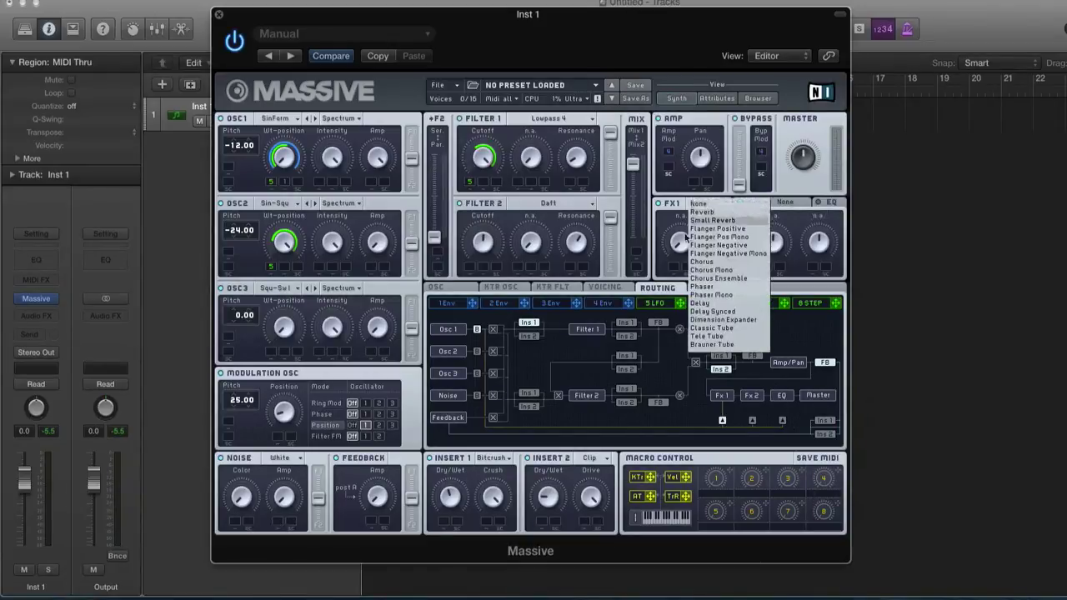
click(717, 337)
drag(686, 248, 689, 236)
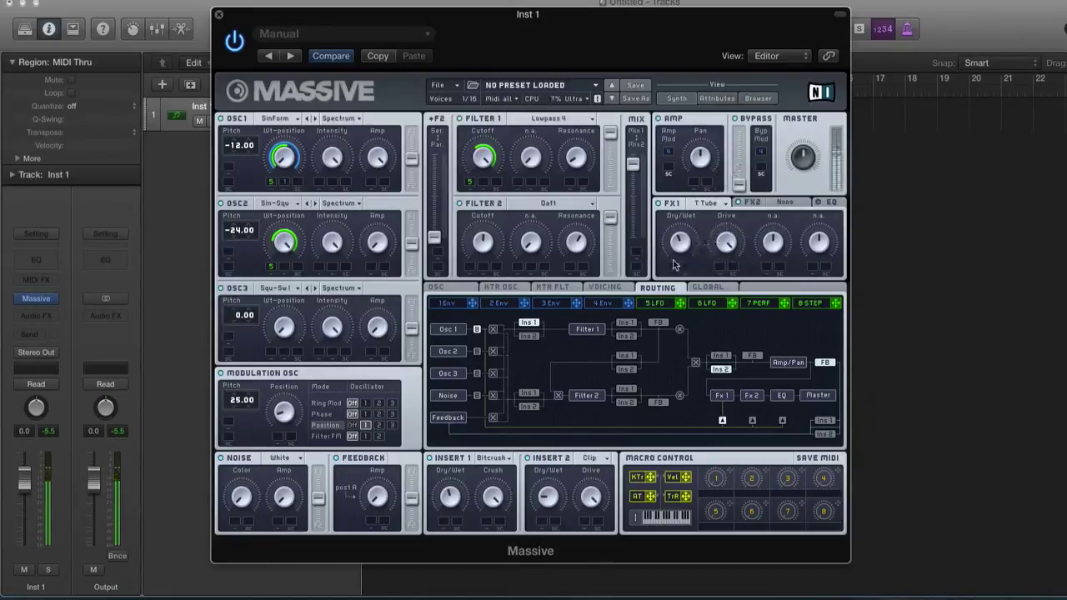
- Load Dimension Expander into FX2, with its Dry/Wet raised slightly and its Size lowered to a small amount
click(786, 202)
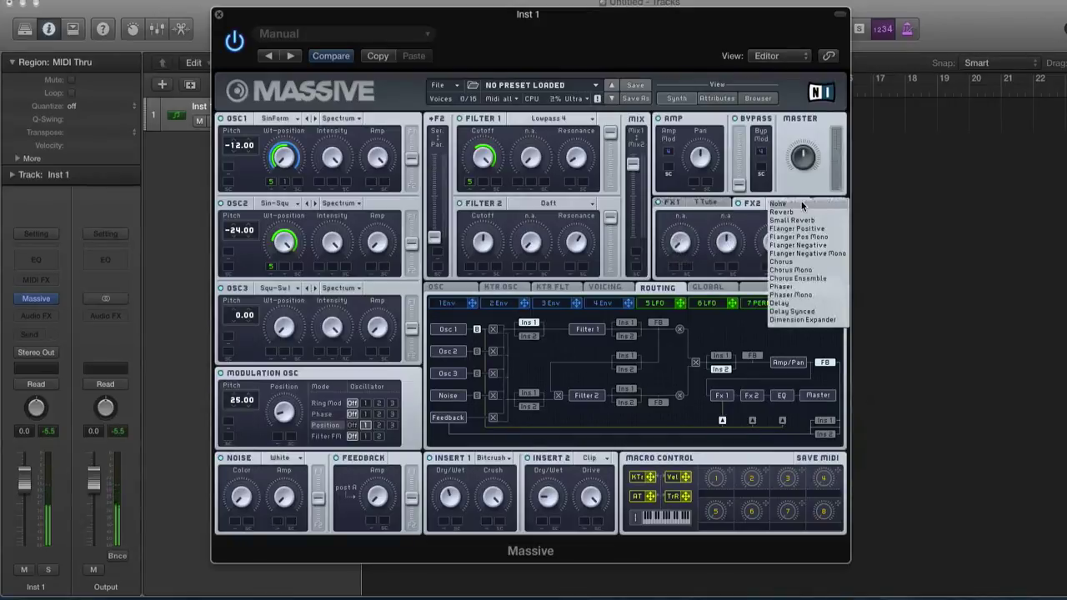
click(786, 202)
click(802, 319)
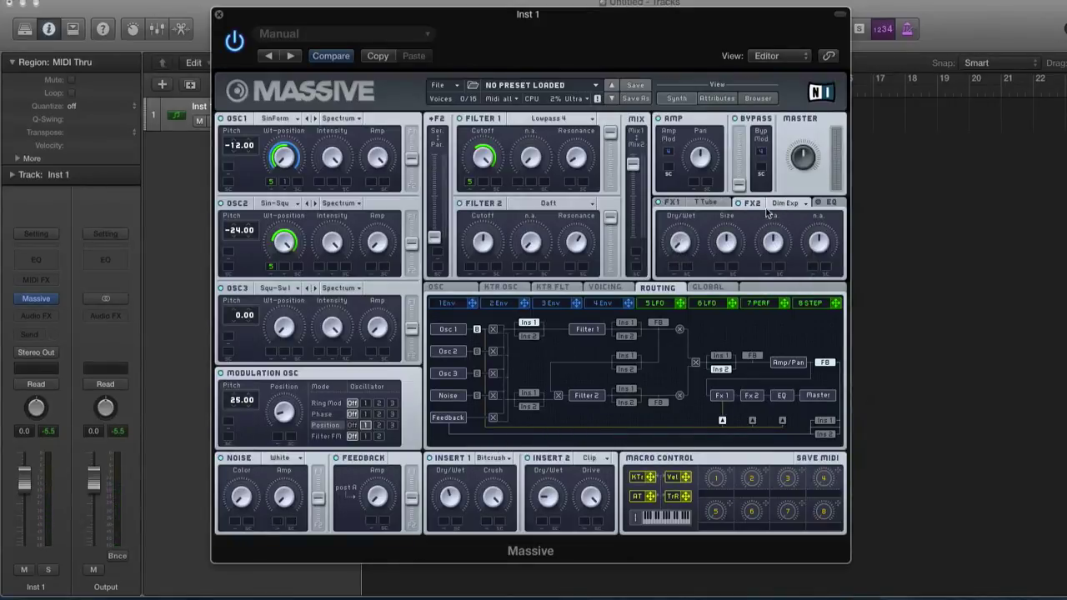
drag(681, 243, 724, 255)
drag(727, 258, 728, 249)
drag(728, 245, 728, 252)
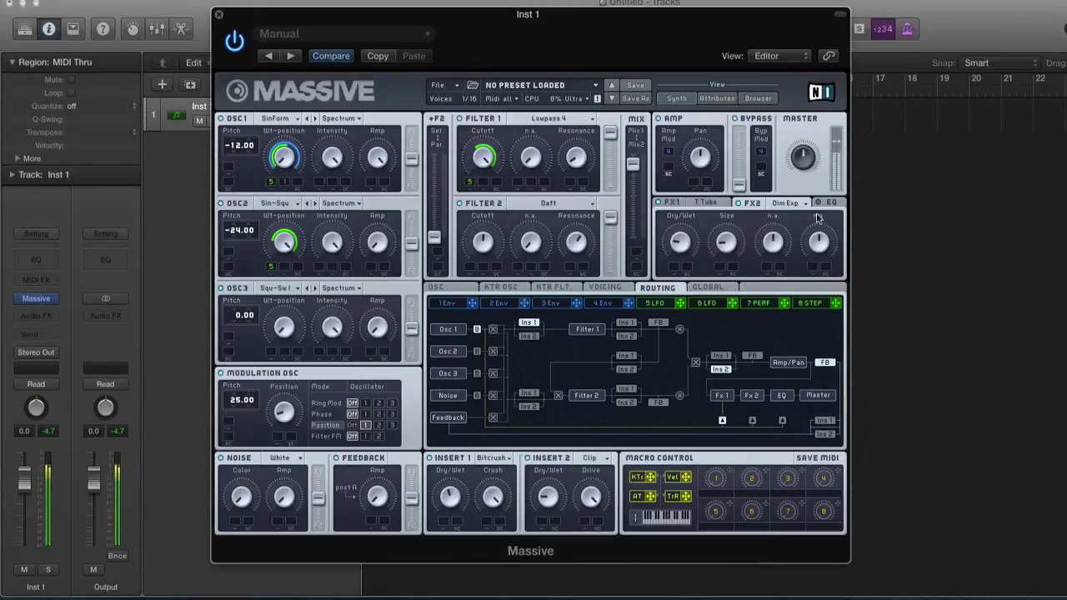
- Turn on the EQ, raise its Boost and High Shelf, and modulate a lowered Frequency with Envelope 1
click(821, 203)
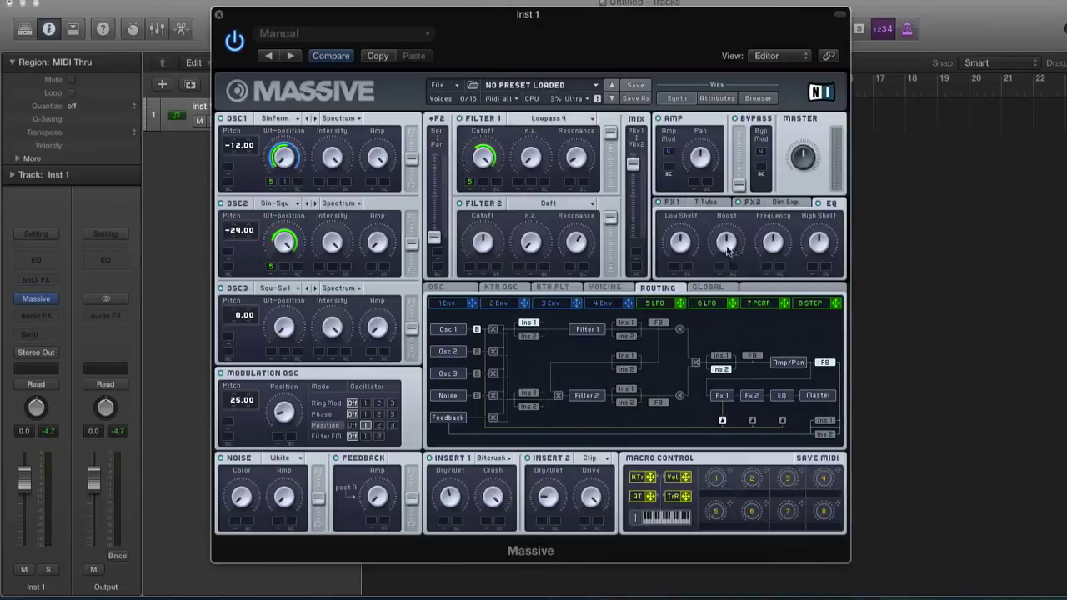
drag(727, 247, 751, 241)
drag(727, 246, 777, 215)
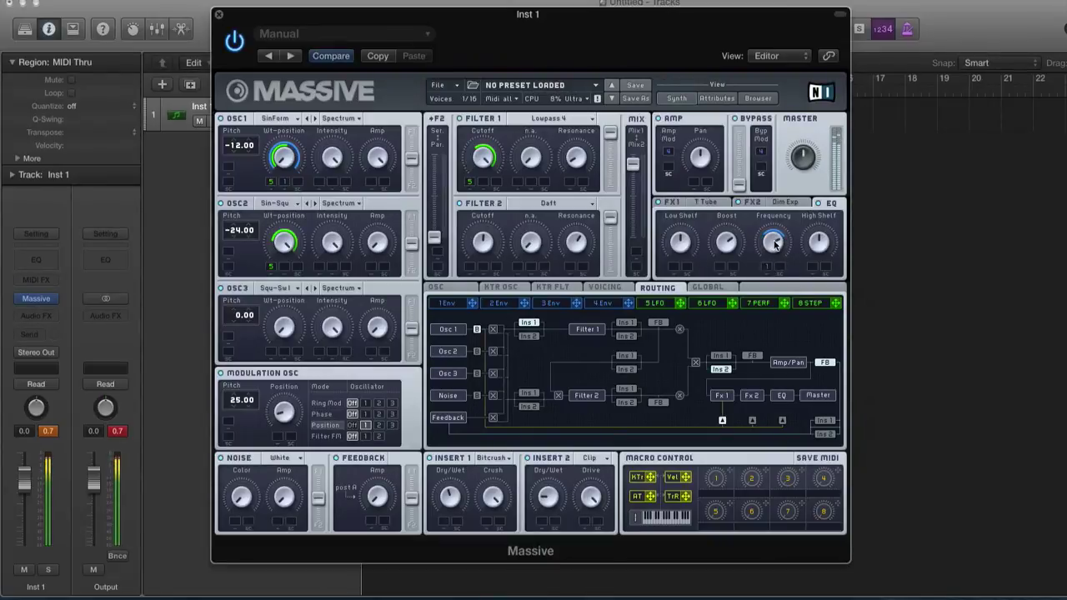
mouse_move(774, 243)
mouse_down()
mouse_move(774, 272)
mouse_move(773, 258)
mouse_up()
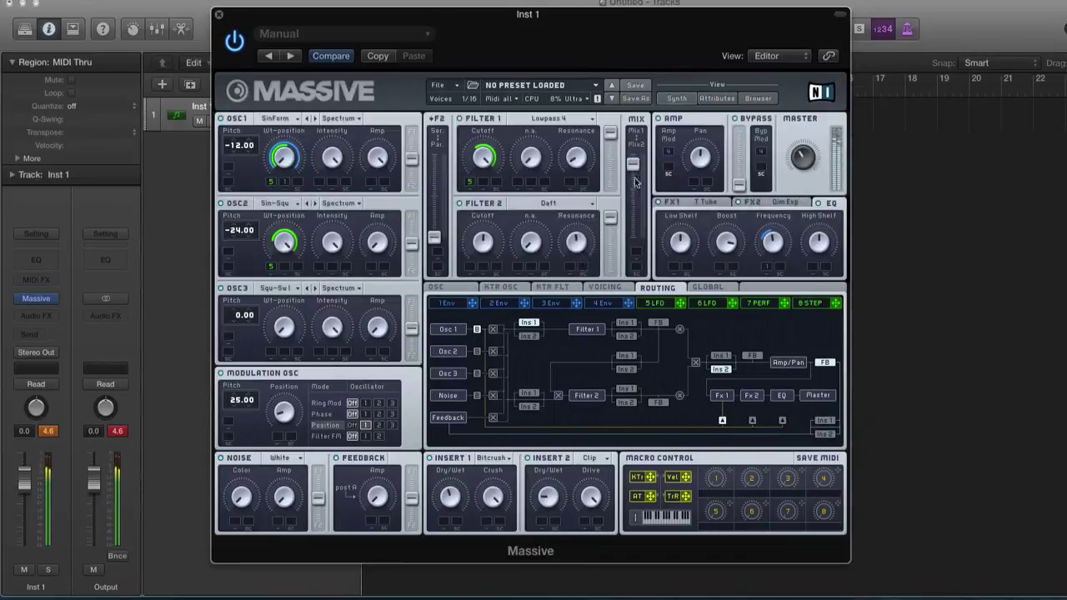
drag(635, 168, 633, 170)
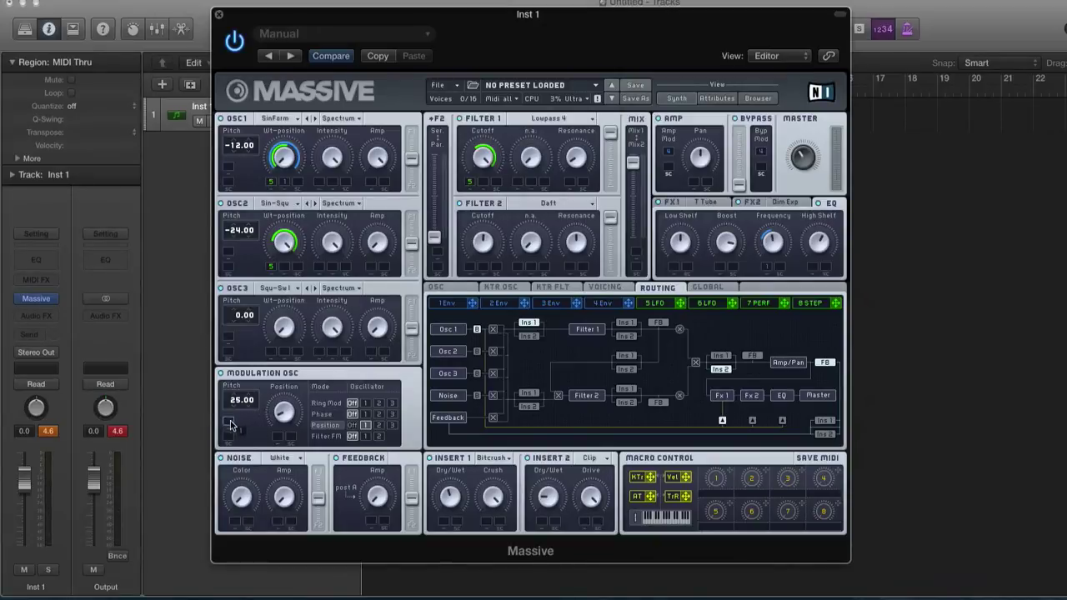
- Assign Envelope 1 to the Modulation Osc pitch with an amount of 49.00 and show Envelope 1's settings
mouse_move(232, 425)
drag(244, 425, 247, 384)
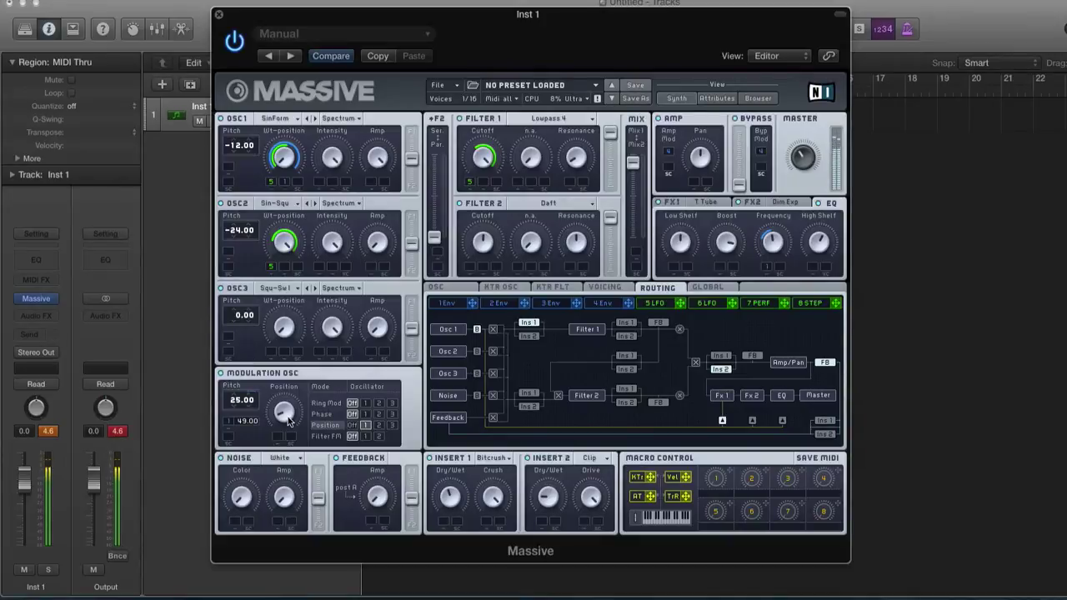
click(454, 304)
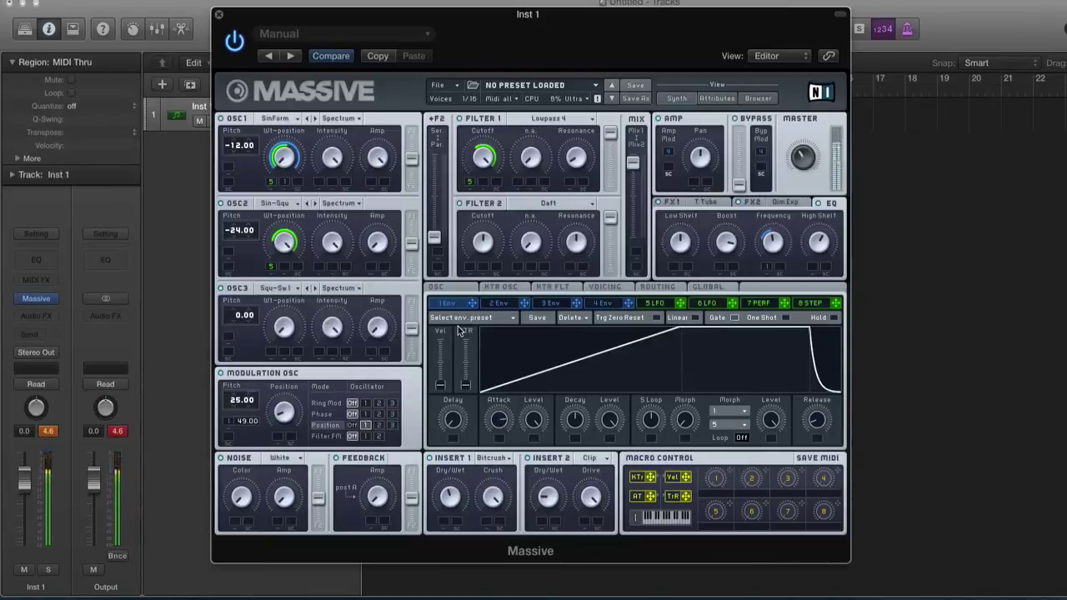
- Lower the Drive of the Tele Tube effect in FX1 somewhat below maximum
click(713, 203)
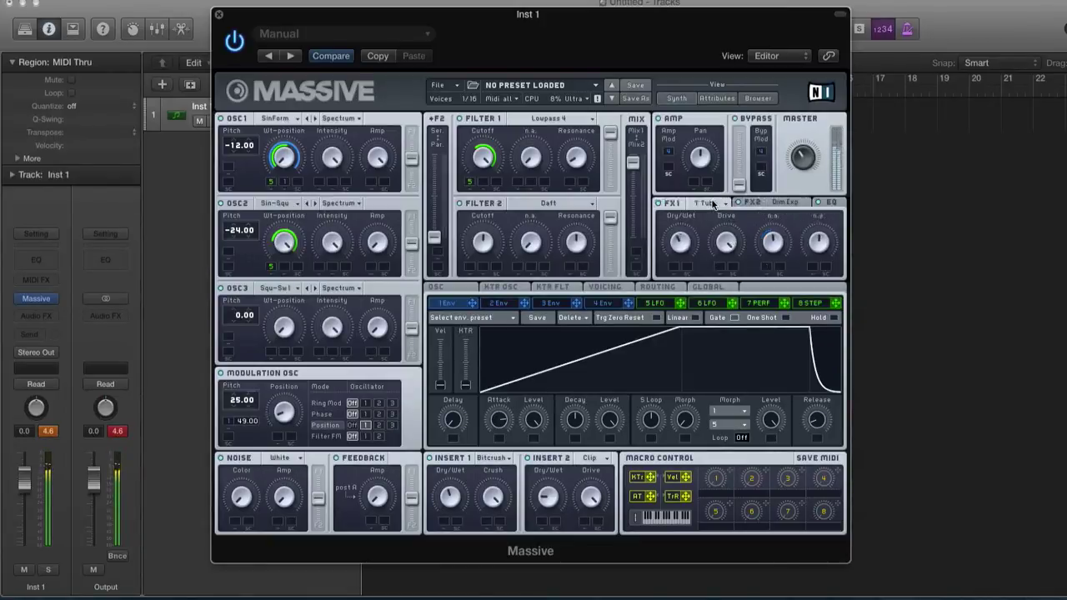
drag(729, 244, 728, 273)
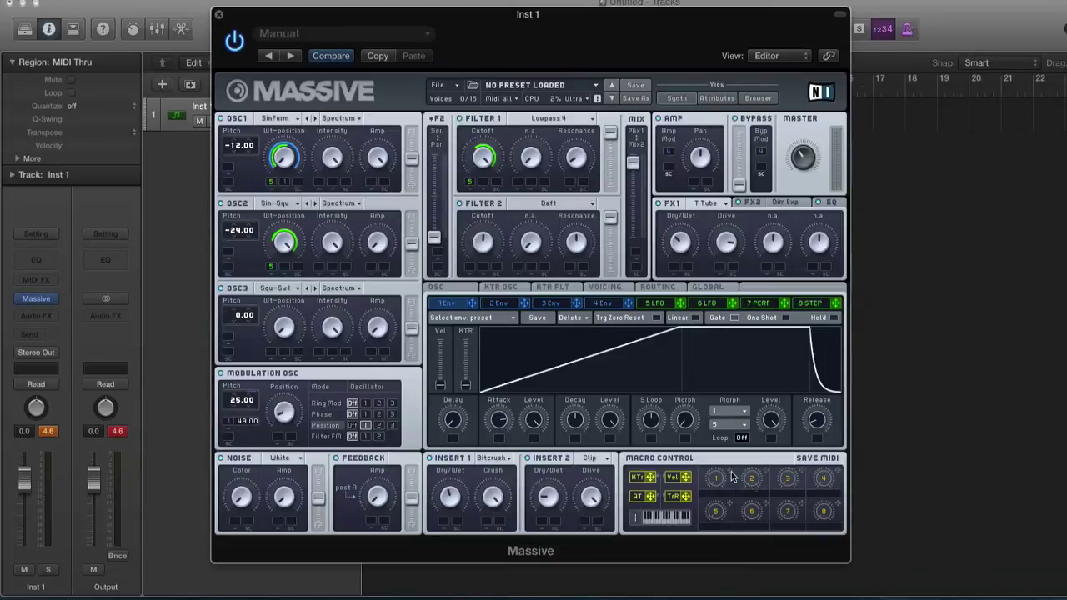
- Assign Macro 1 as side-chain for the Filter 1 cutoff and OSC1 wavetable position modulation, and to LFO 5's rate with Sync off
mouse_move(730, 476)
mouse_down()
mouse_move(571, 245)
mouse_move(497, 185)
mouse_up()
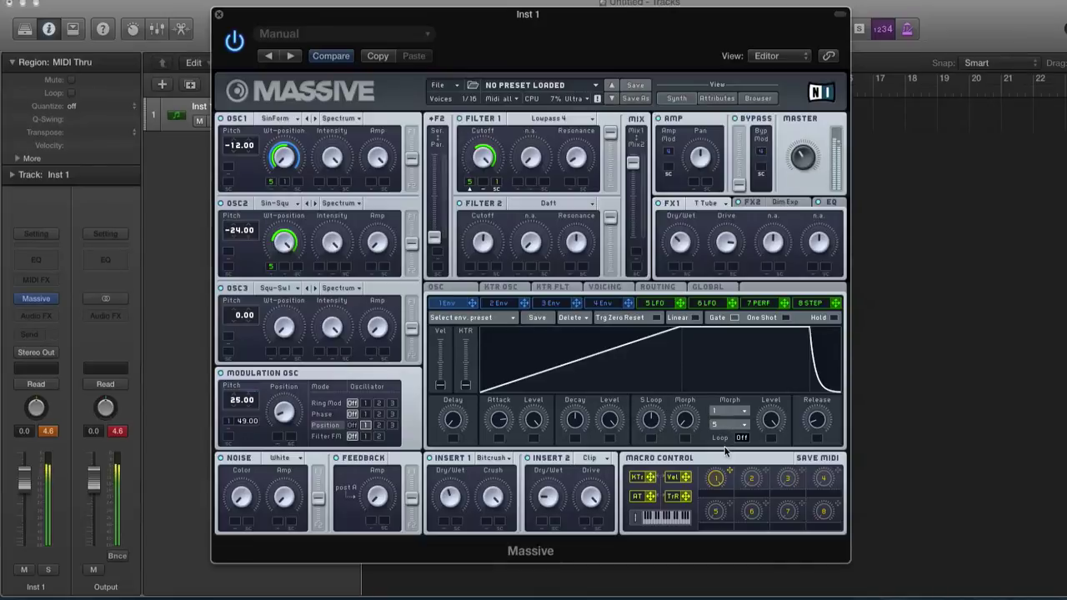
drag(729, 472, 297, 185)
click(655, 303)
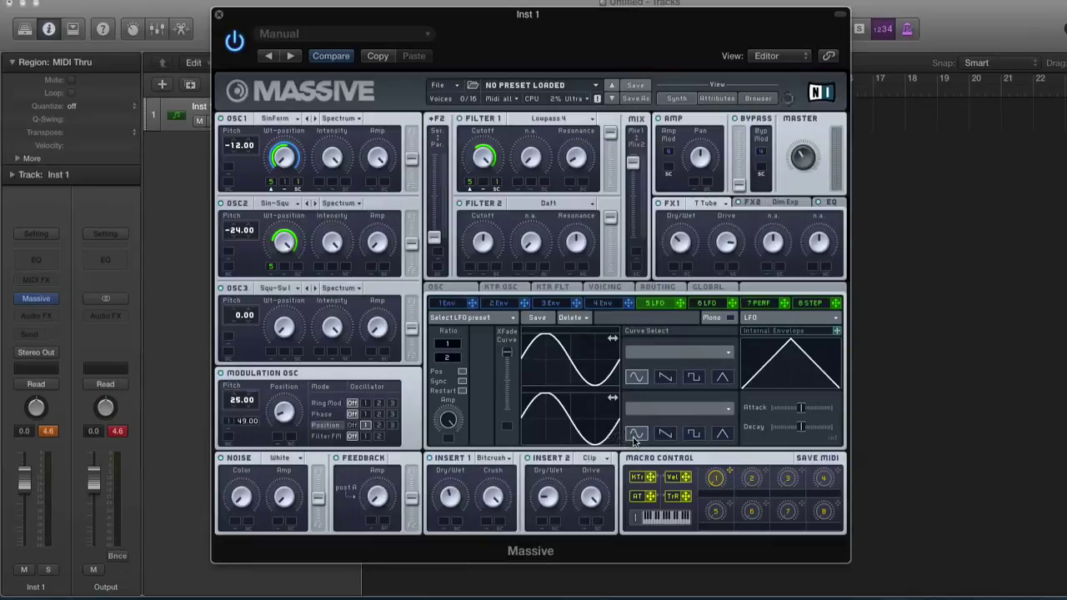
click(463, 381)
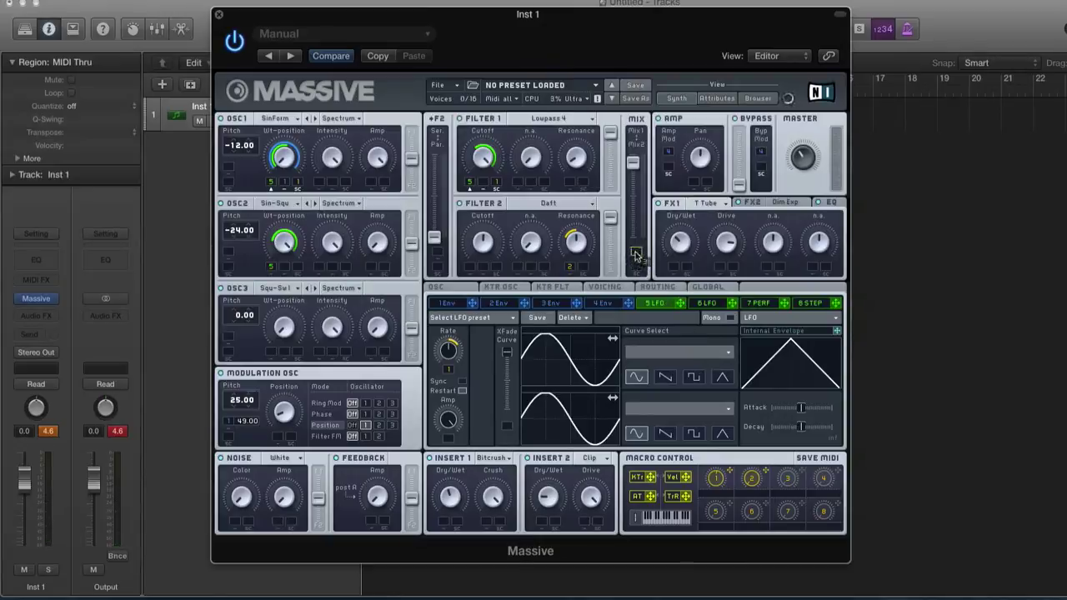
- Assign Macro 3 to the filter mix with a range toward Mix2, and Macro 4 to the EQ Frequency with an upward range
drag(638, 252, 634, 200)
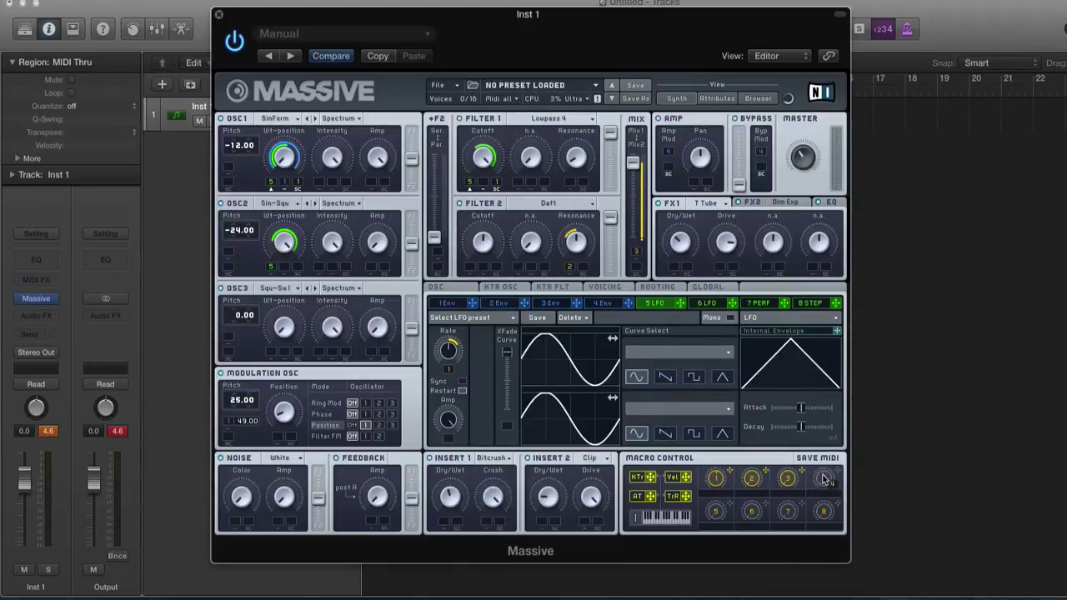
click(831, 203)
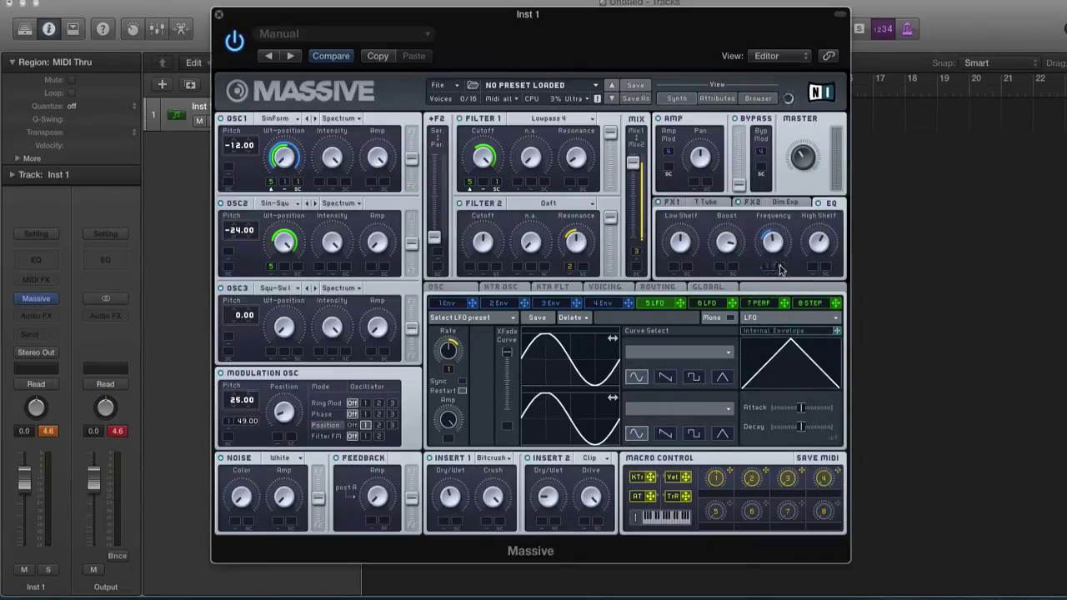
drag(778, 268, 784, 225)
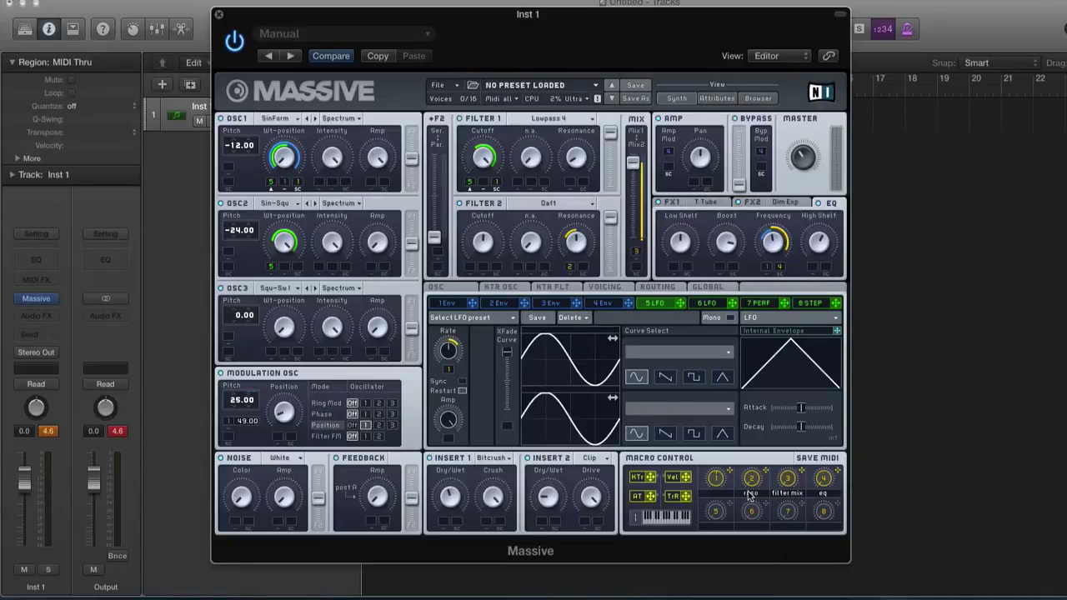
- Label Macros 1 to 4 as LFO, reso, filter mix and eq
text(Lf)
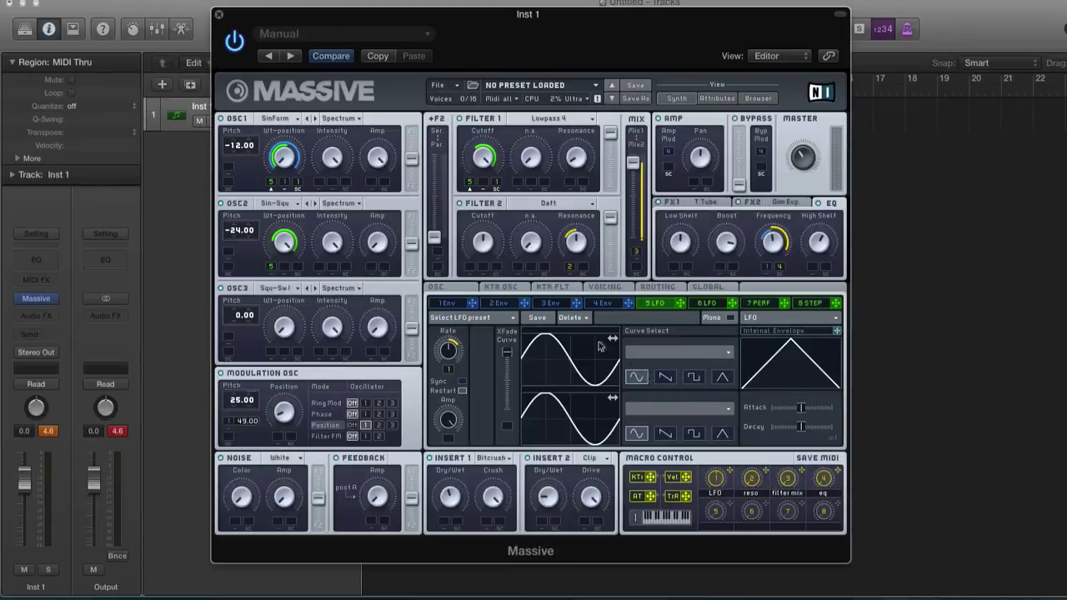
- Toggle Restart via Gate for the oscillator phases to compare the note attack with and without it
click(459, 289)
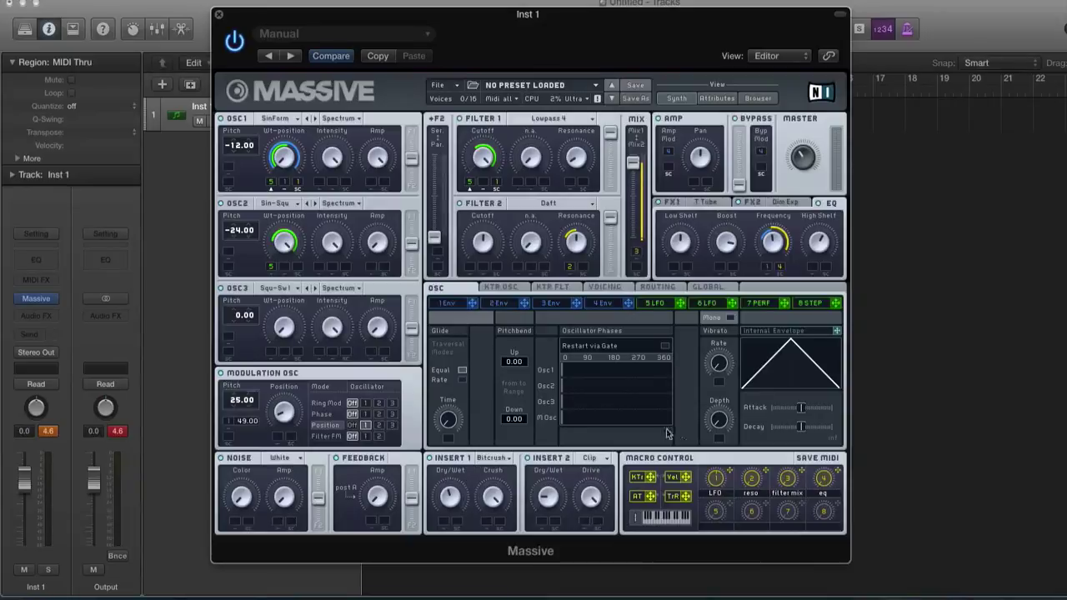
click(665, 346)
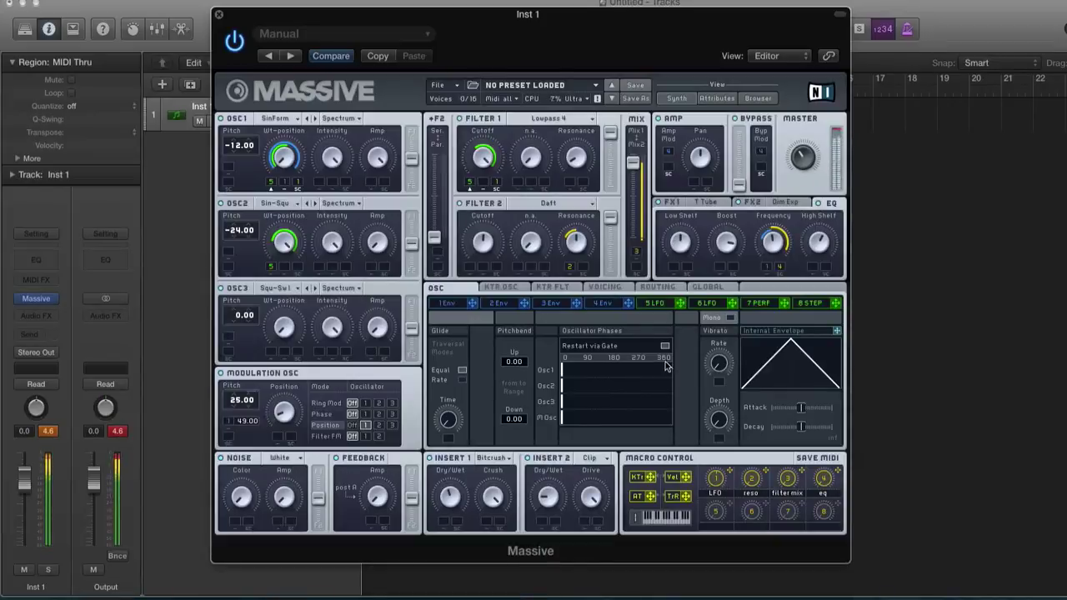
click(664, 347)
click(664, 346)
click(664, 346)
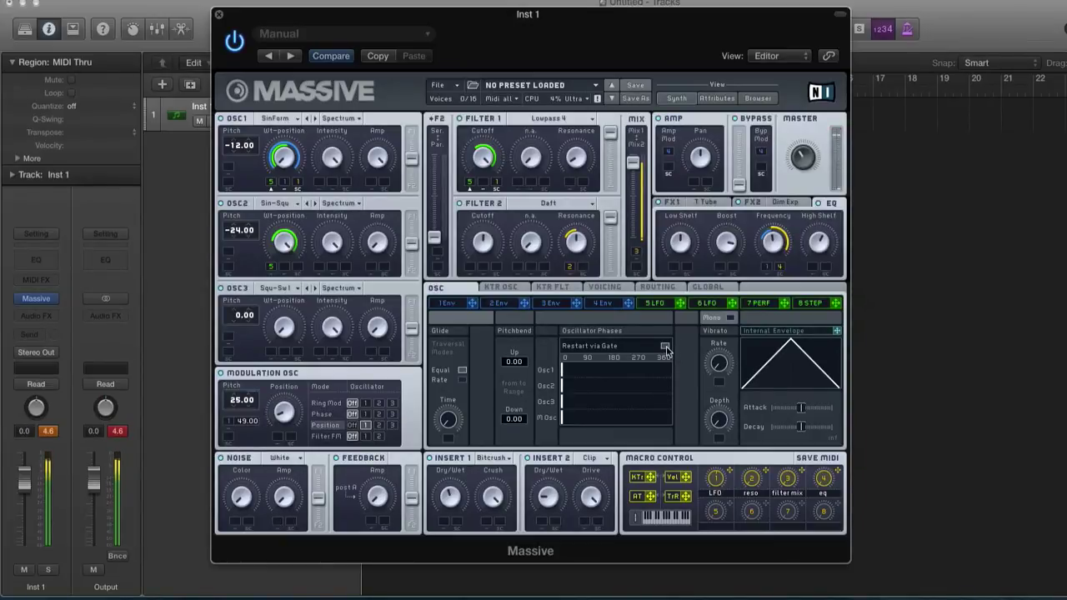
click(664, 346)
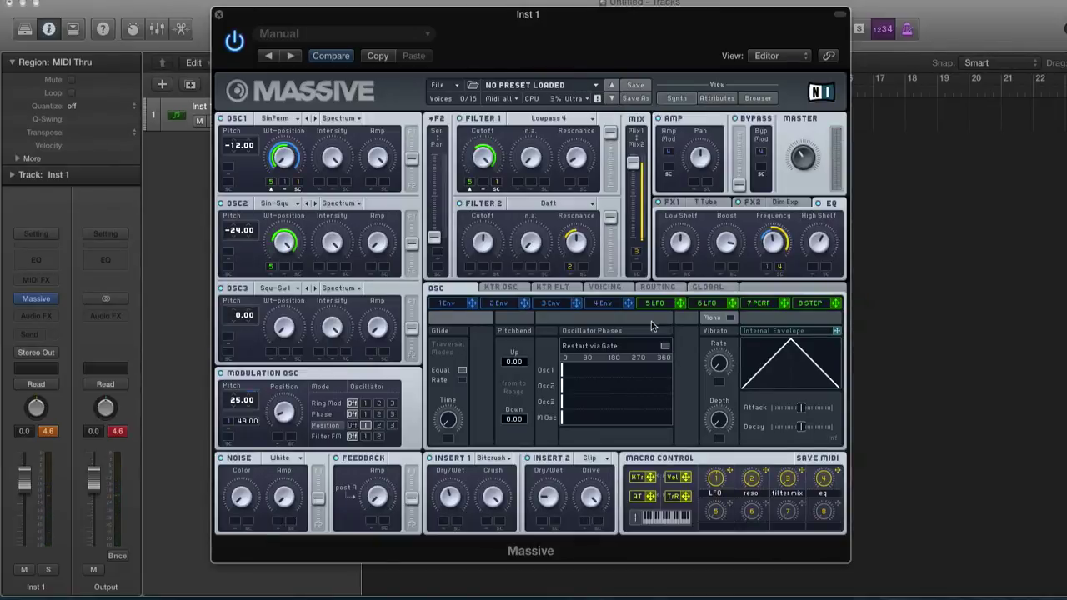
- Set Unisono to 2 voices, enable the Pitch Cutoff unison spread and raise it slightly
click(608, 288)
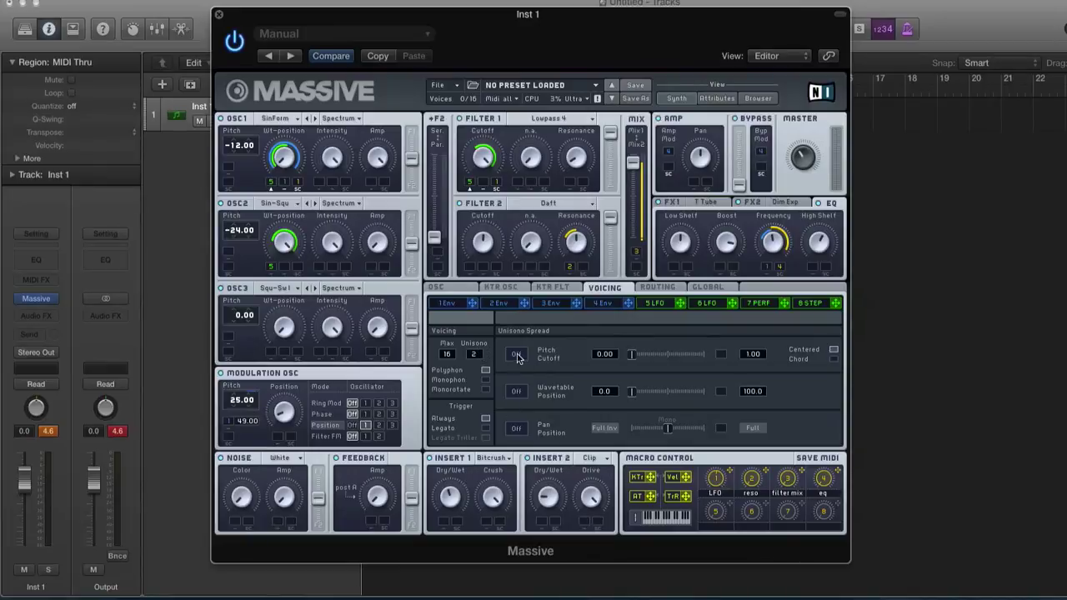
click(516, 354)
drag(632, 358, 640, 361)
- Compare the two-voice unison sound with Restart via Gate switched on and off
click(460, 288)
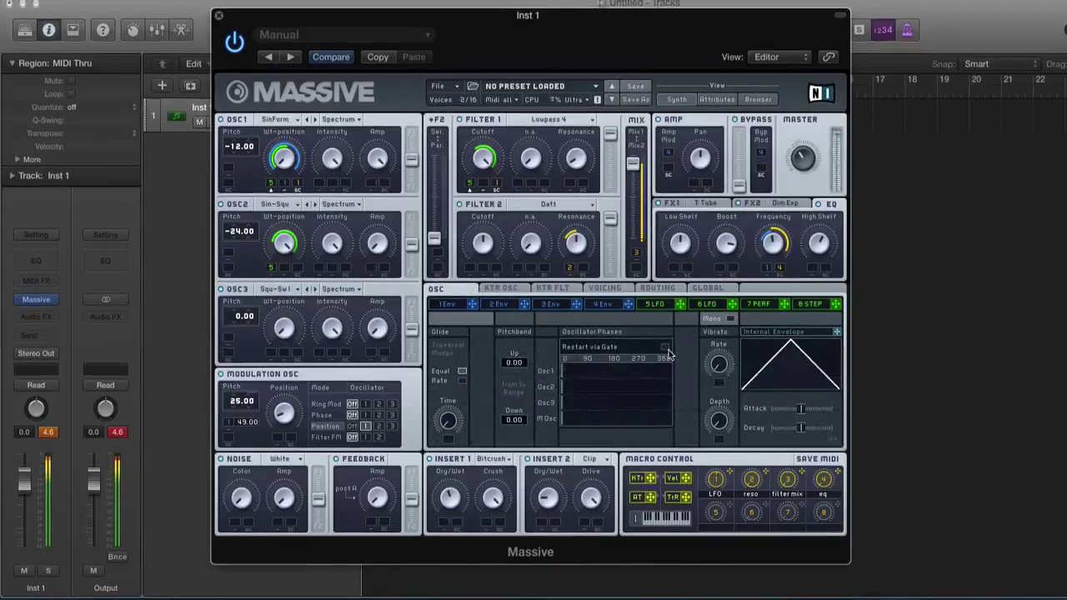
click(664, 348)
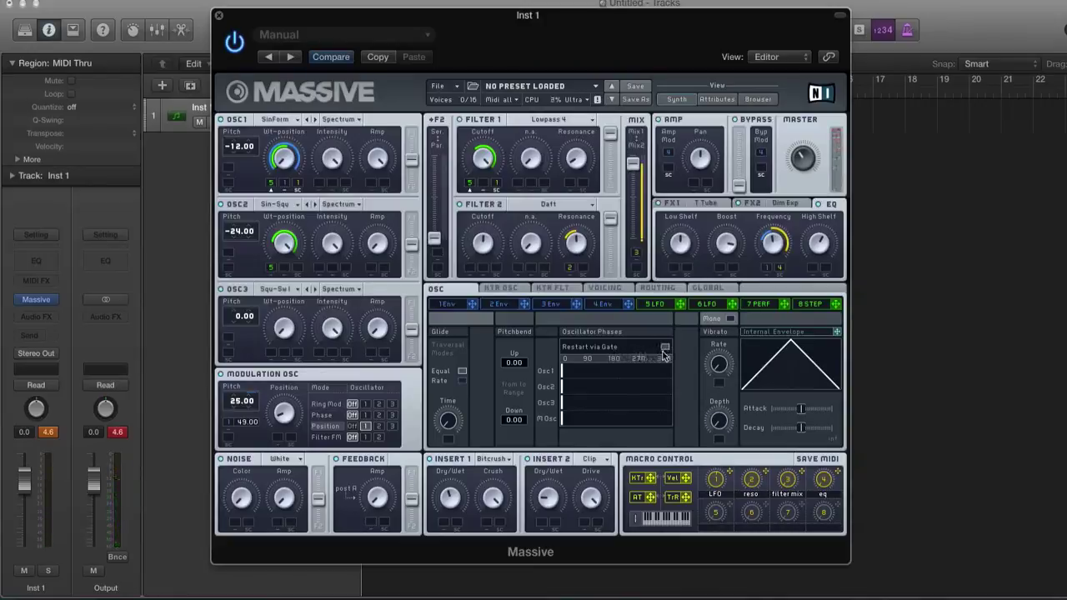
click(664, 350)
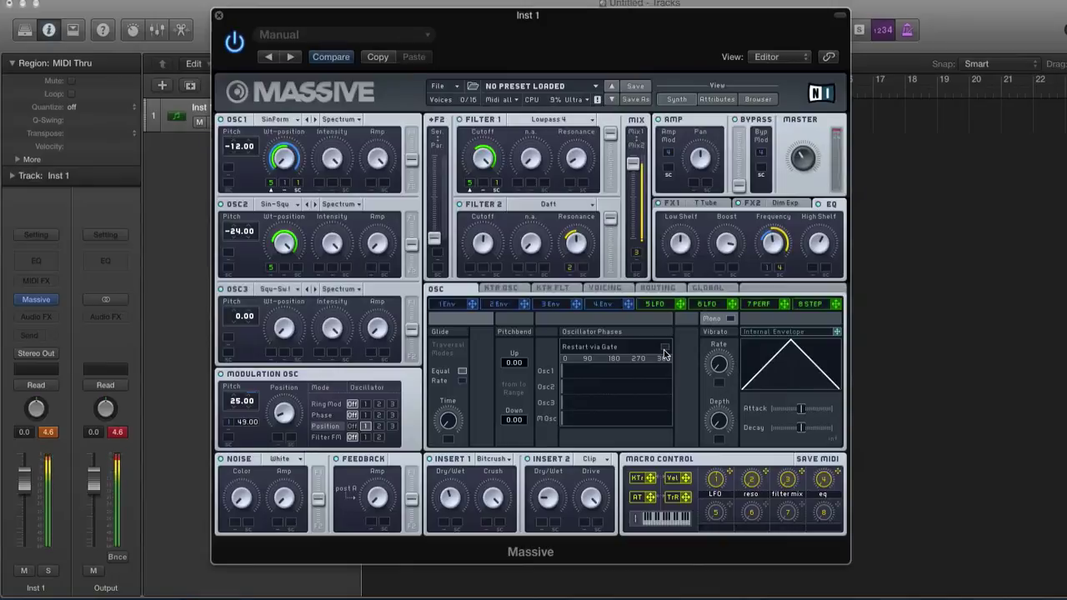
- Enable Restart via Gate with start phases of about 30 for Osc1, 200 for Osc2, 40 for Osc3 and 105 for the modulation oscillator
click(572, 371)
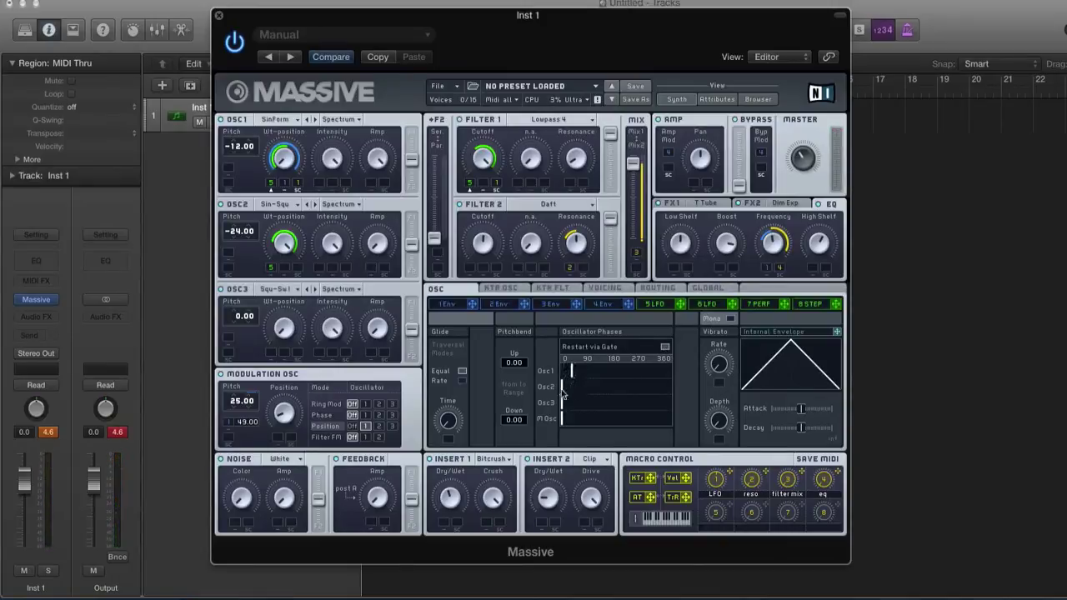
mouse_move(574, 386)
mouse_down()
mouse_move(634, 425)
mouse_move(574, 407)
mouse_move(624, 391)
mouse_move(618, 421)
mouse_move(585, 421)
mouse_move(600, 422)
mouse_up()
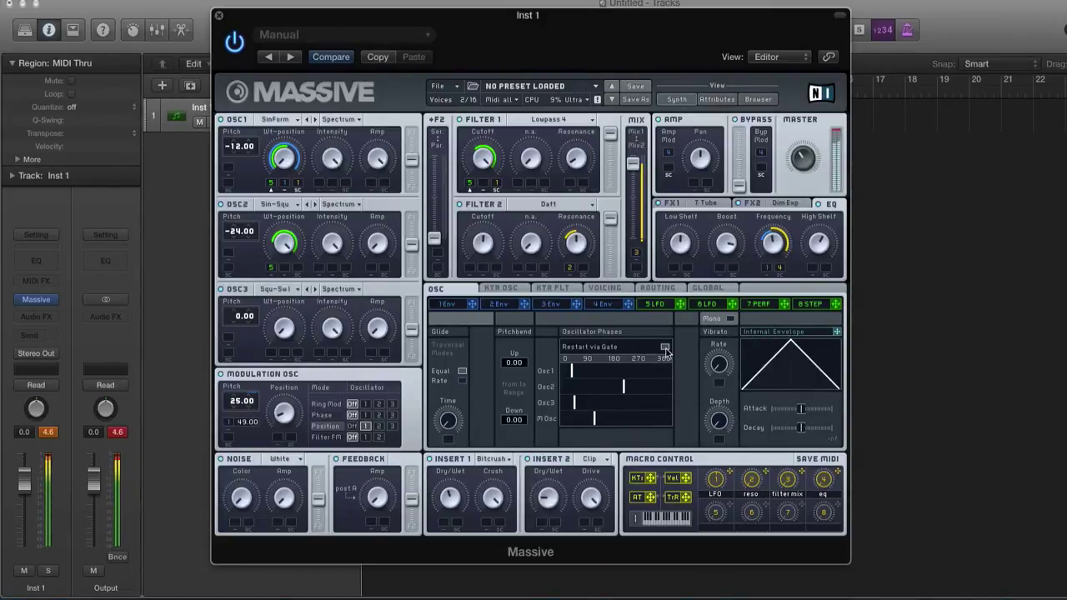
- Audition the offset oscillator phases with Restart via Gate off and on, leaving it on
click(664, 349)
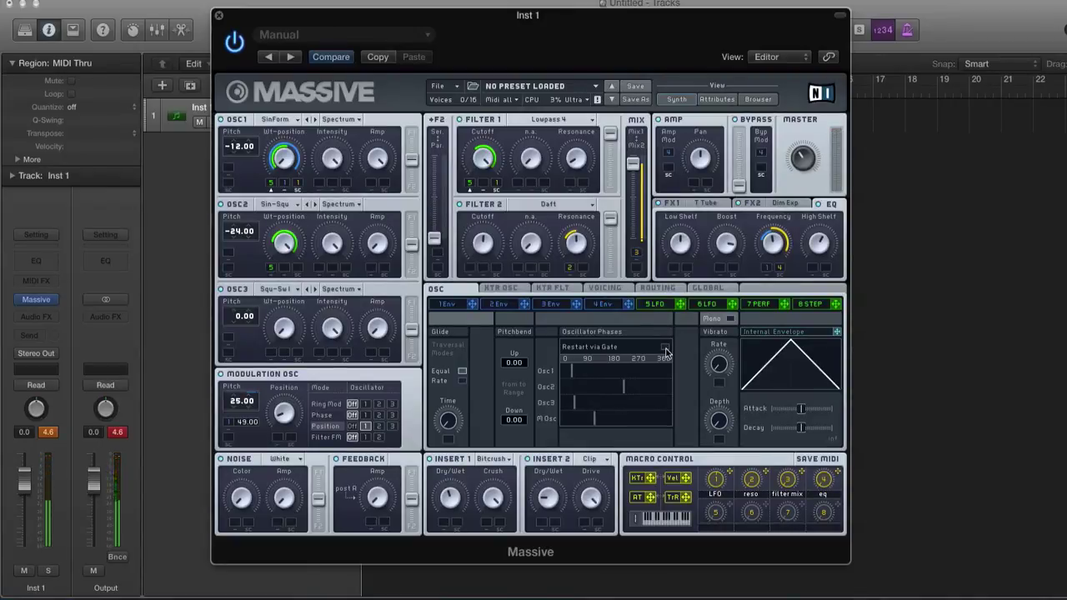
click(664, 348)
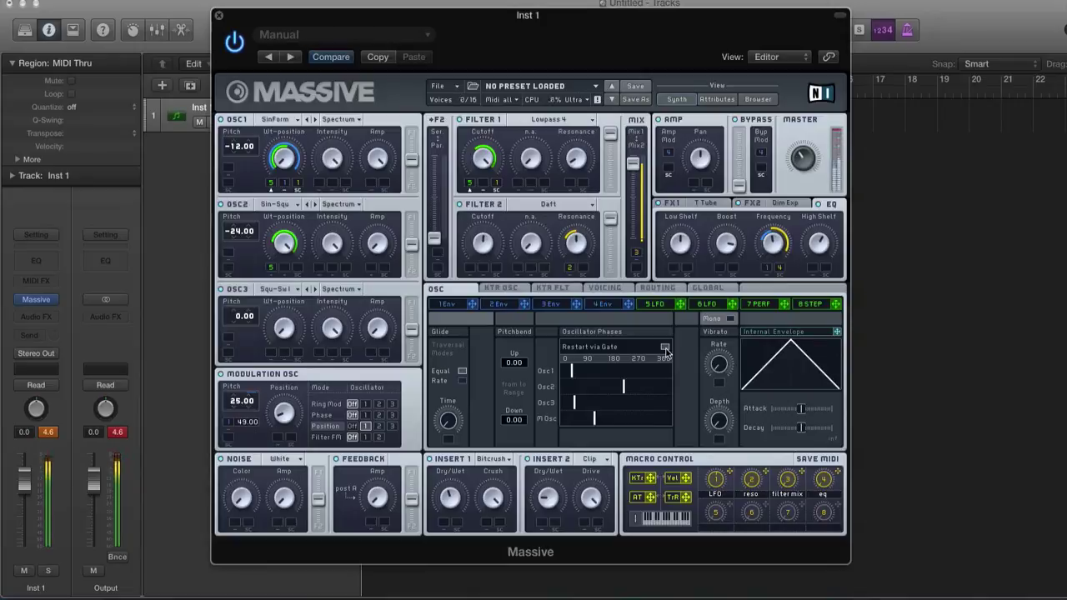
click(665, 350)
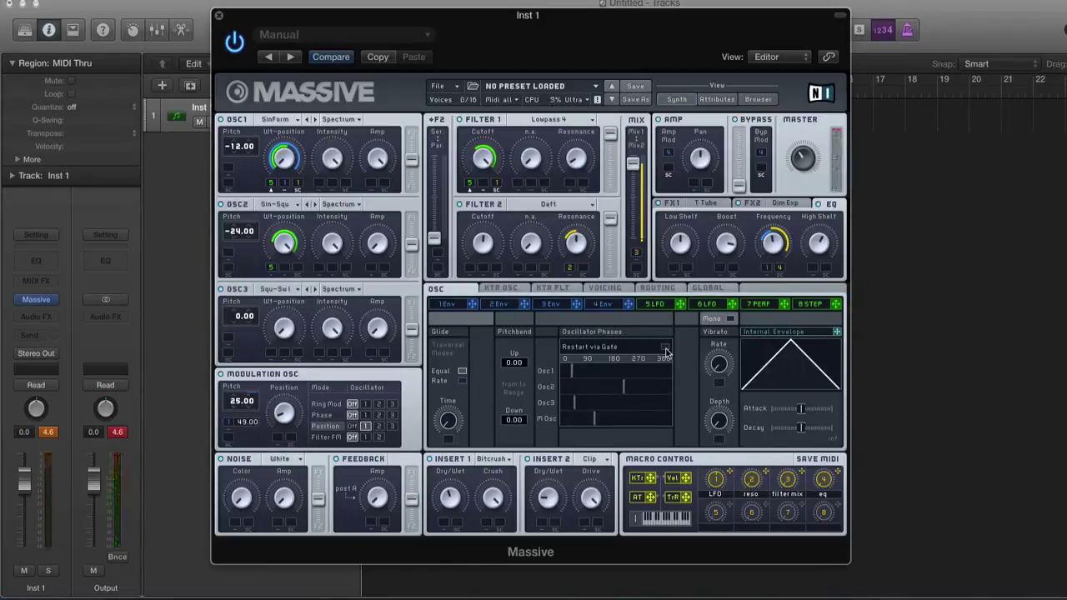
click(665, 350)
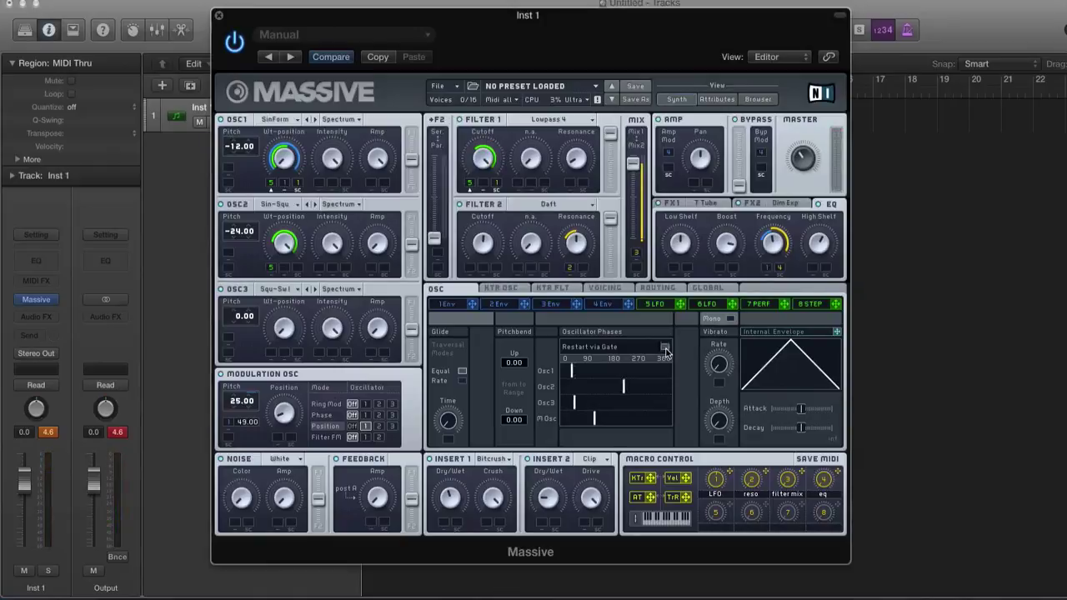